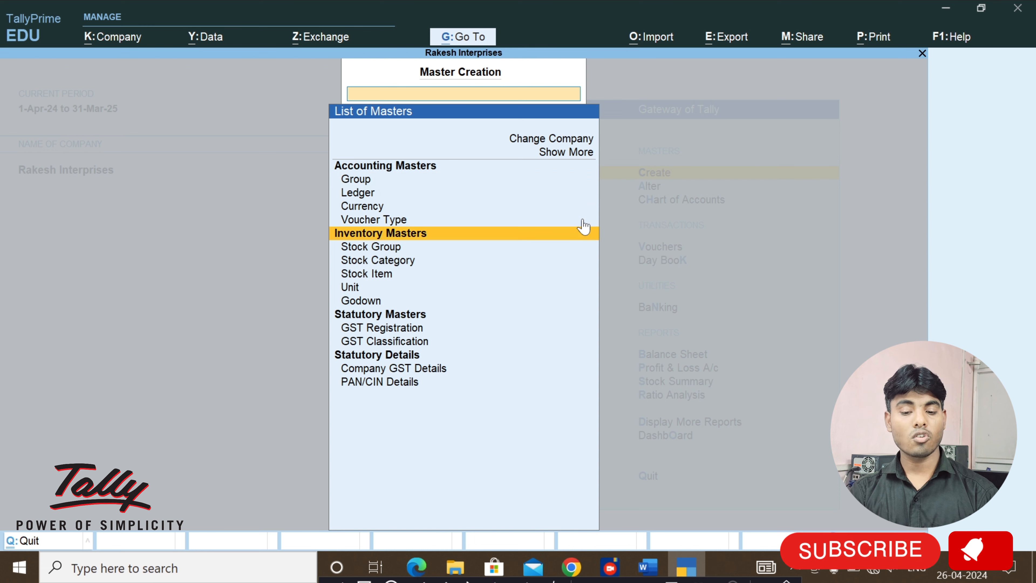
pyautogui.press('Down')
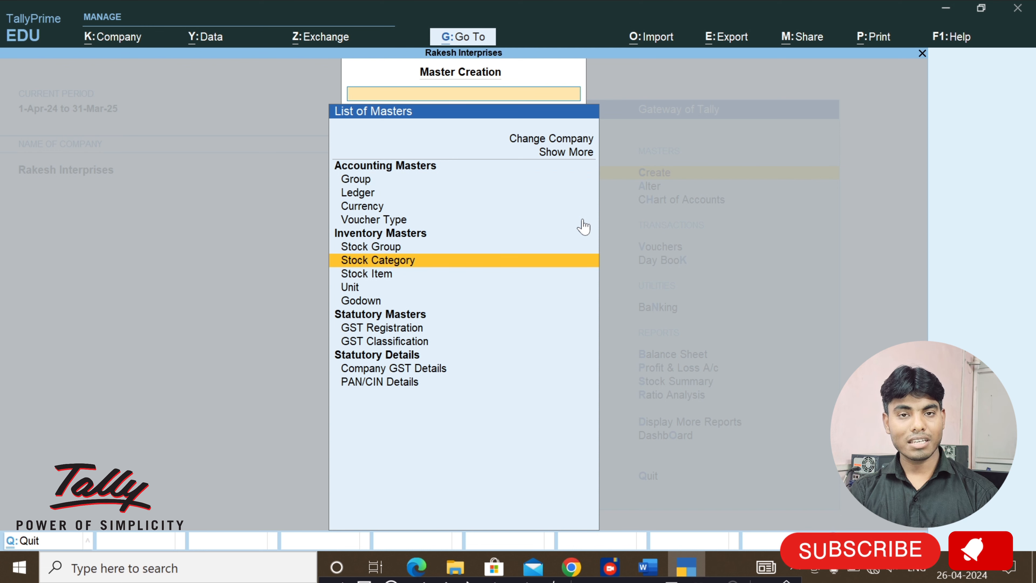
pyautogui.press('Down')
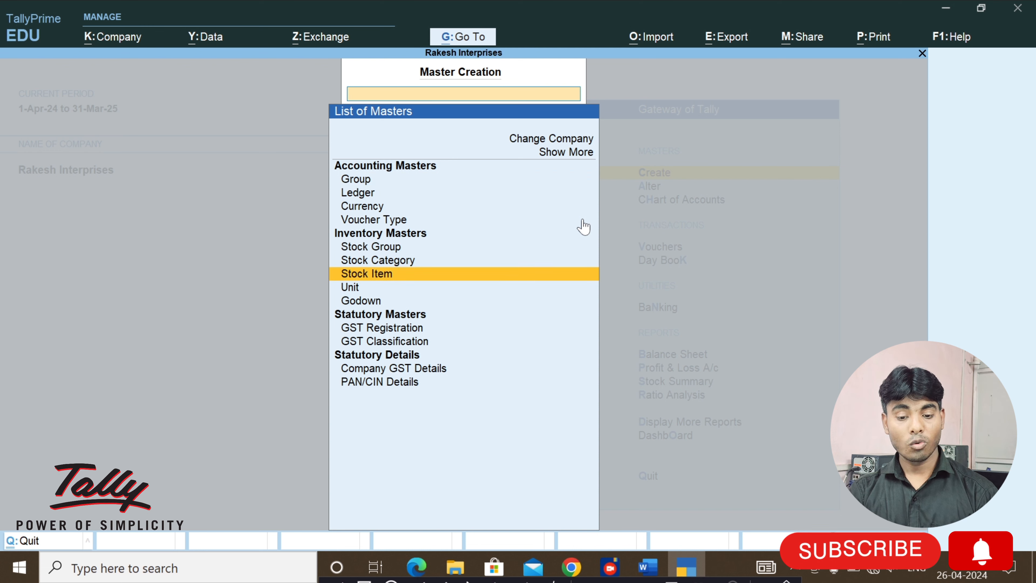
pyautogui.press('Down')
pyautogui.press('Down')
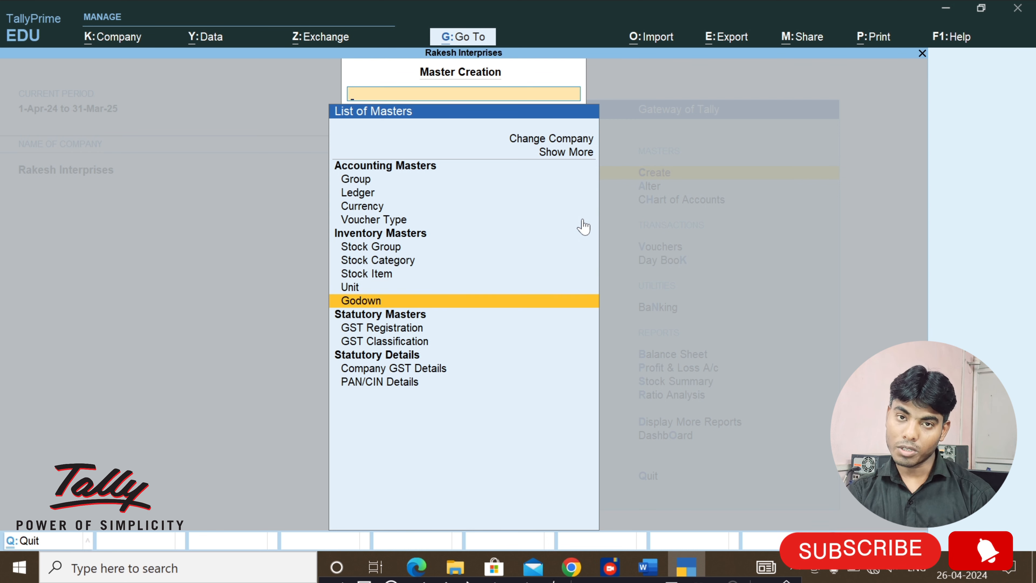
pyautogui.press('Up')
pyautogui.press('Up')
pyautogui.press('Up')
pyautogui.press('Up')
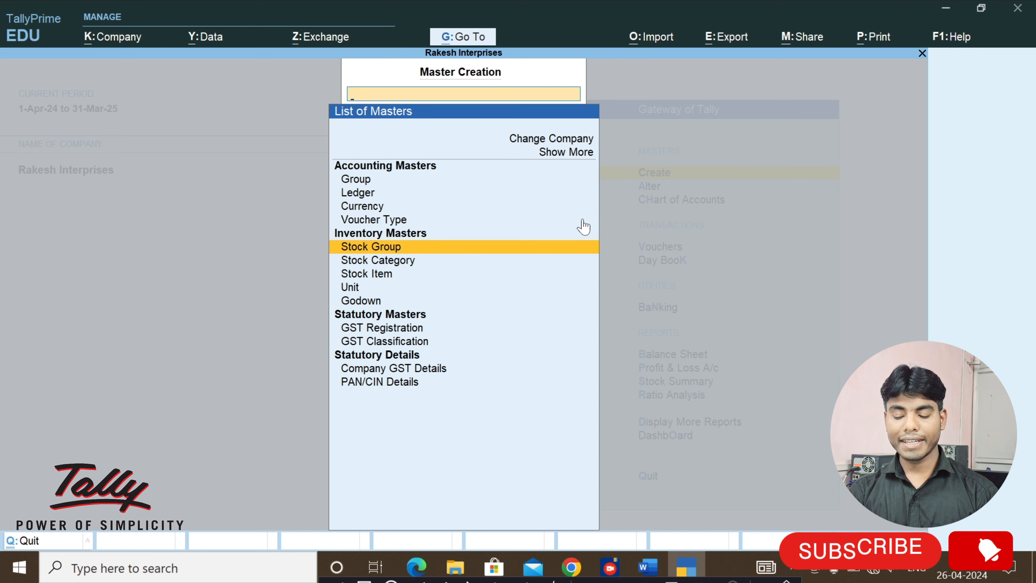
# Create a new godown named Onsite under Primary
pyautogui.press('Down')
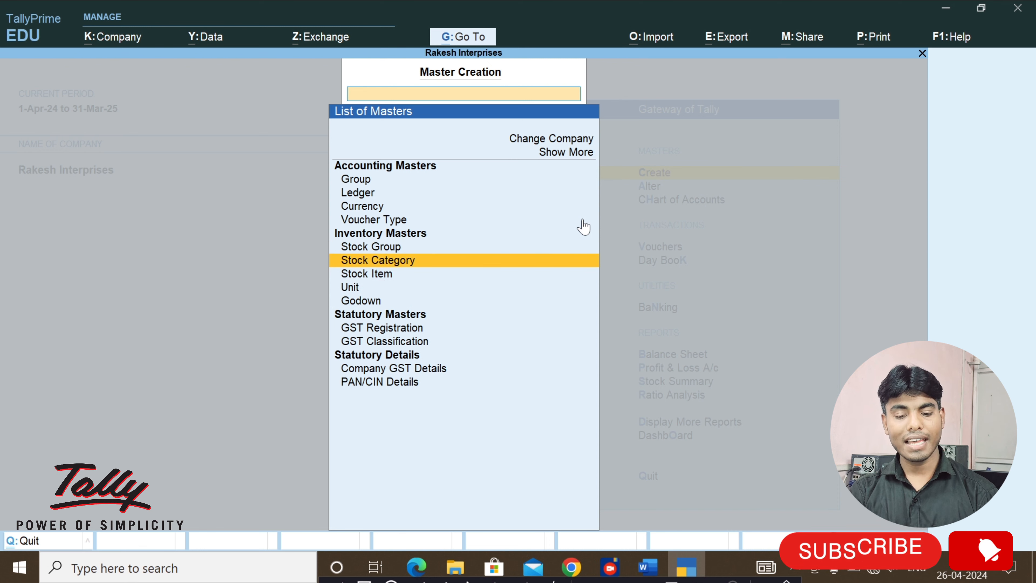
pyautogui.press('Down')
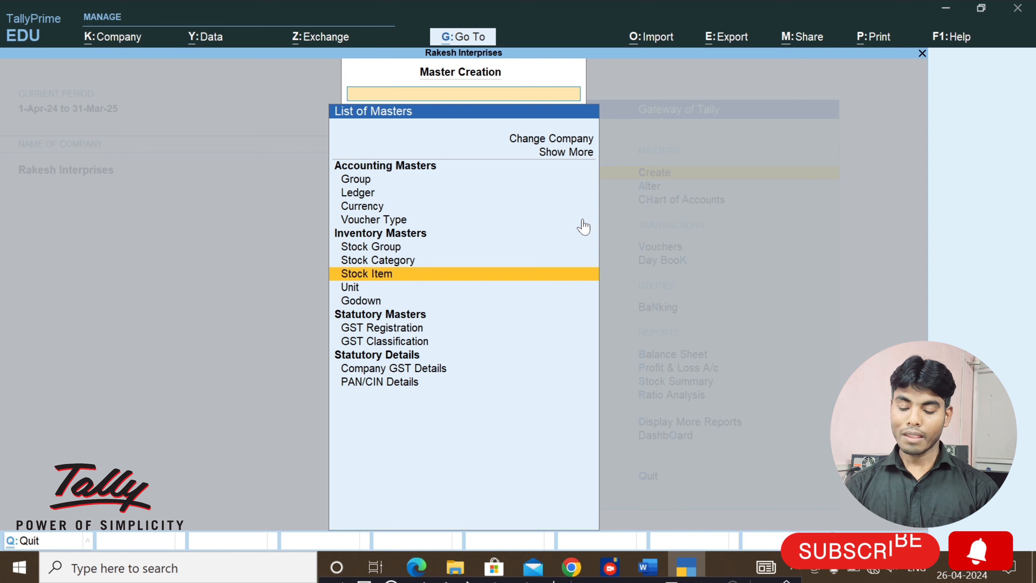
pyautogui.press('Down')
pyautogui.press('Down')
pyautogui.press('Return')
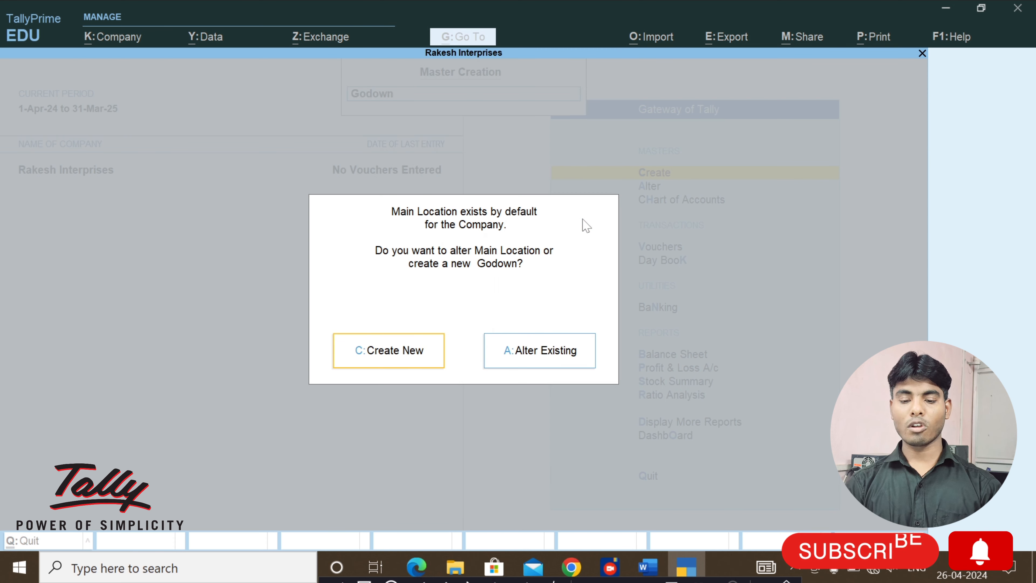
pyautogui.press('c')
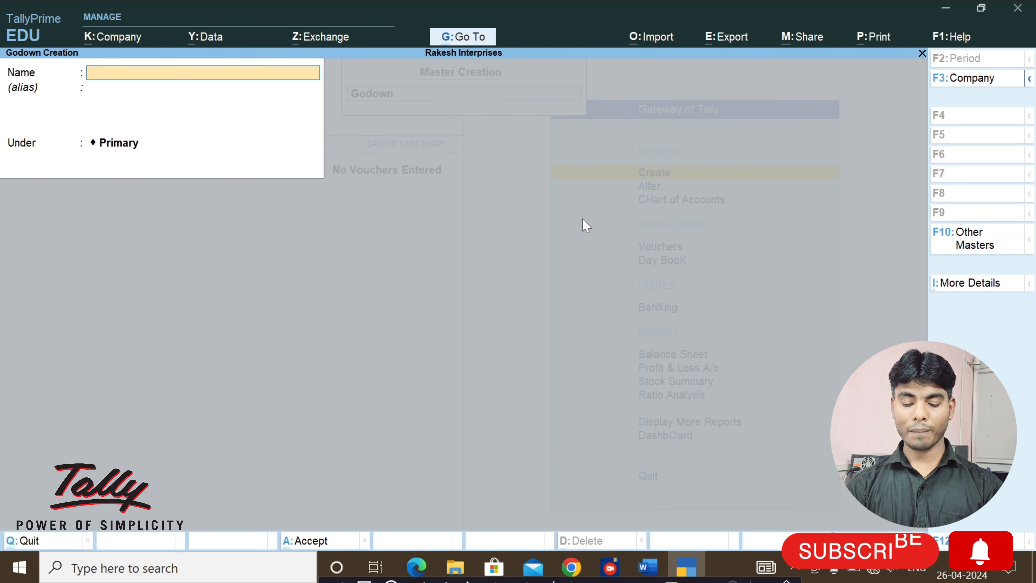
pyautogui.write('Onsi')
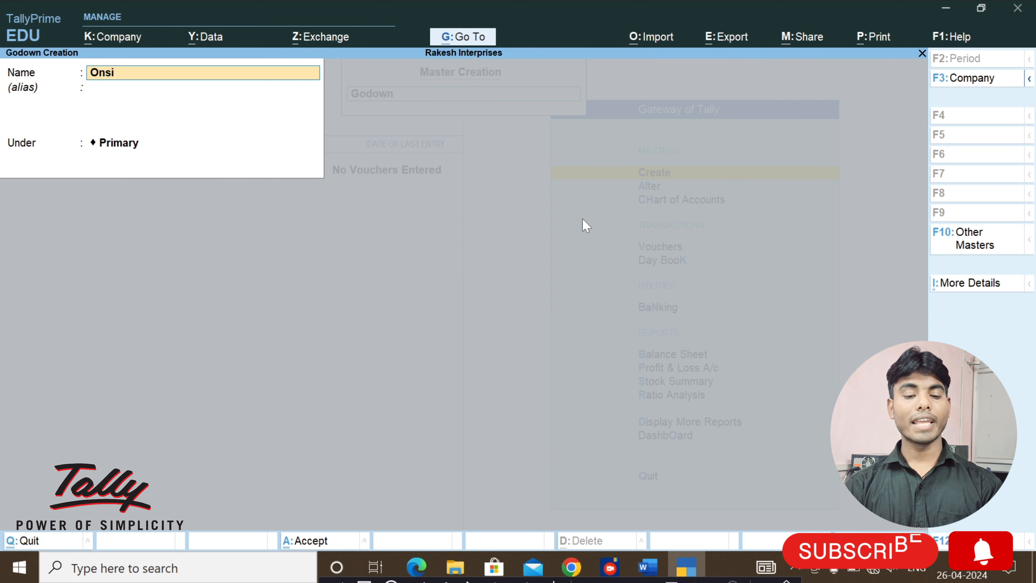
pyautogui.write('te')
pyautogui.press('Return')
pyautogui.press('Return')
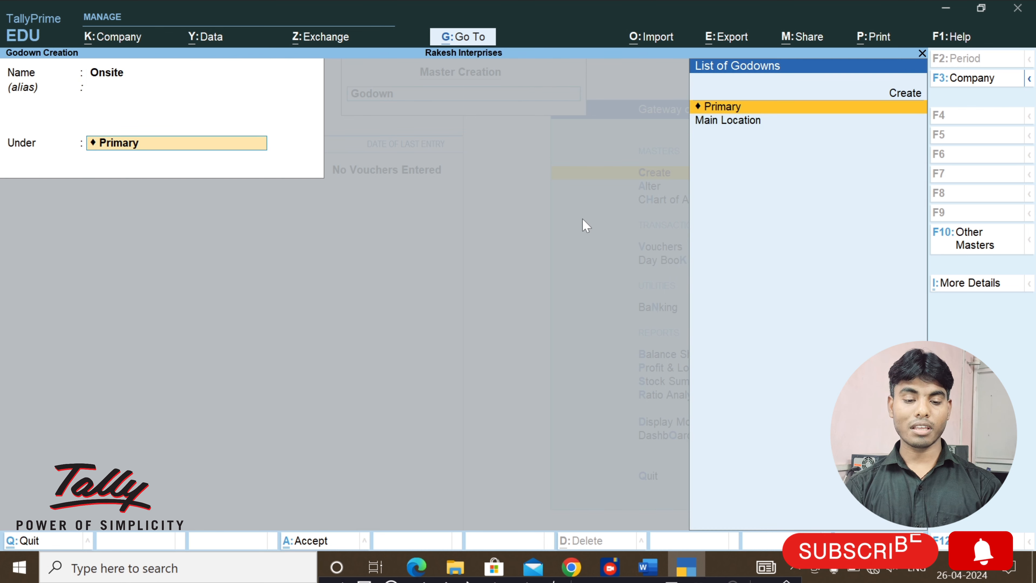
pyautogui.press('Return')
pyautogui.press('Return')
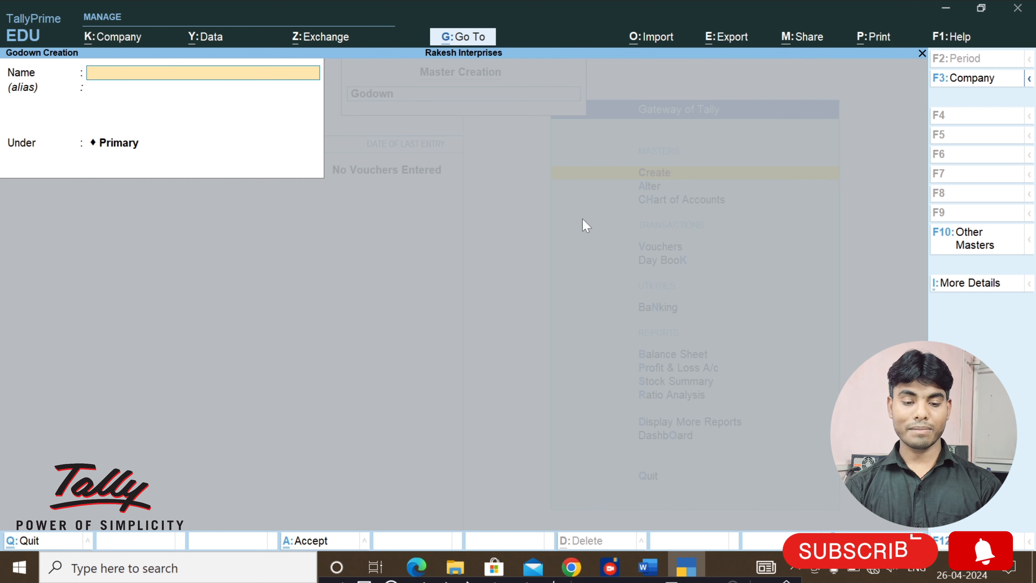
# Create another godown named Ware House under Primary and leave godown creation
pyautogui.write('Ware')
pyautogui.press('BackSpace')
pyautogui.write('re o')
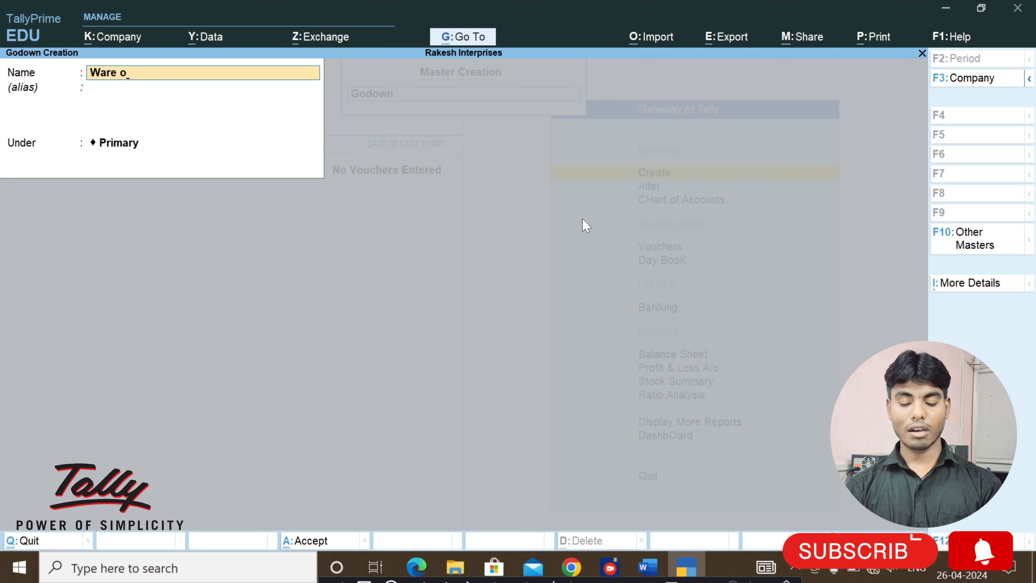
pyautogui.press('BackSpace')
pyautogui.write('House')
pyautogui.press('Return')
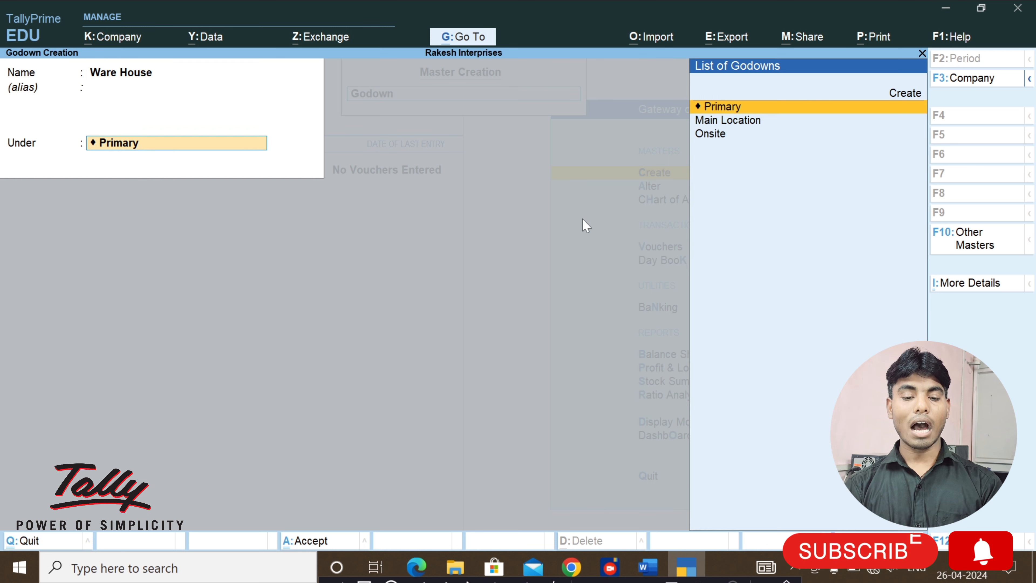
pyautogui.press('Return')
pyautogui.press('Return')
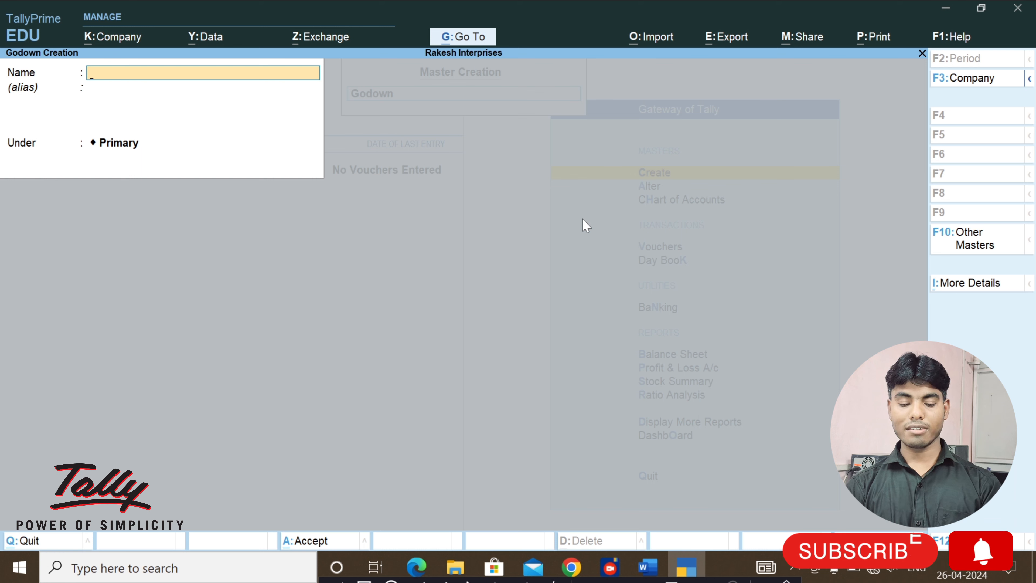
pyautogui.press('Escape')
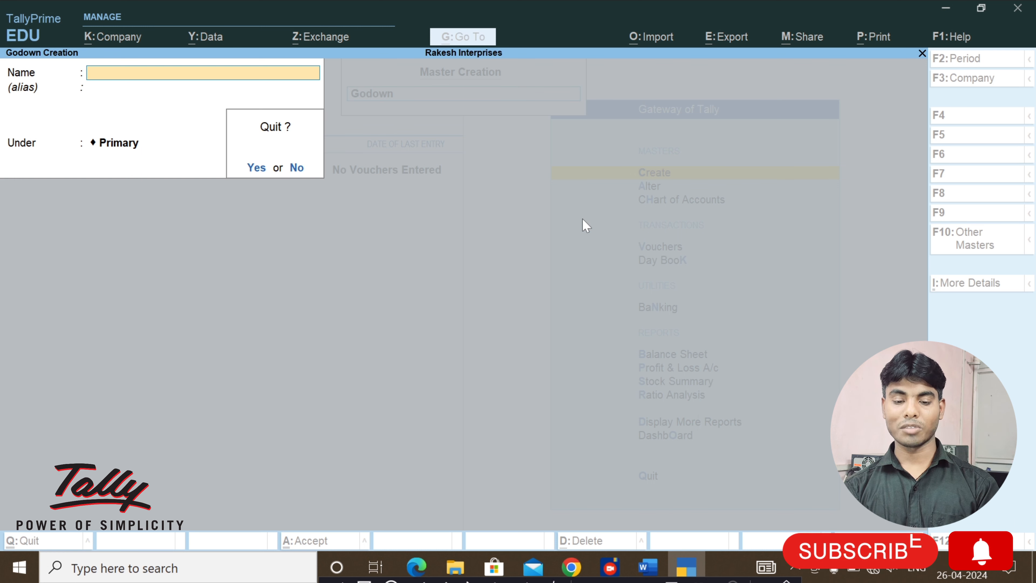
pyautogui.press('Return')
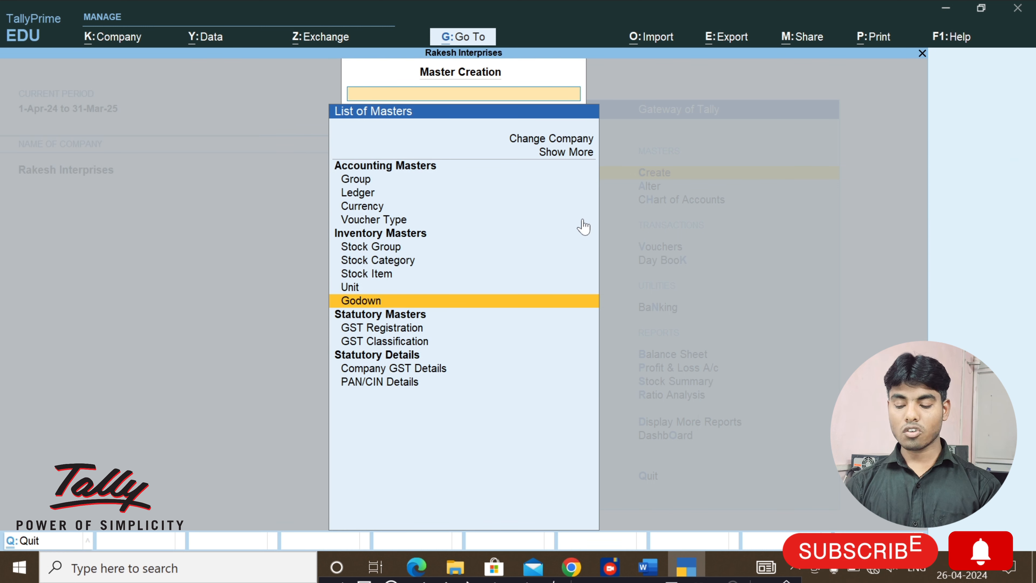
# Start a new stock item named Samsung F54 without an alias
pyautogui.press('Up')
pyautogui.press('Up')
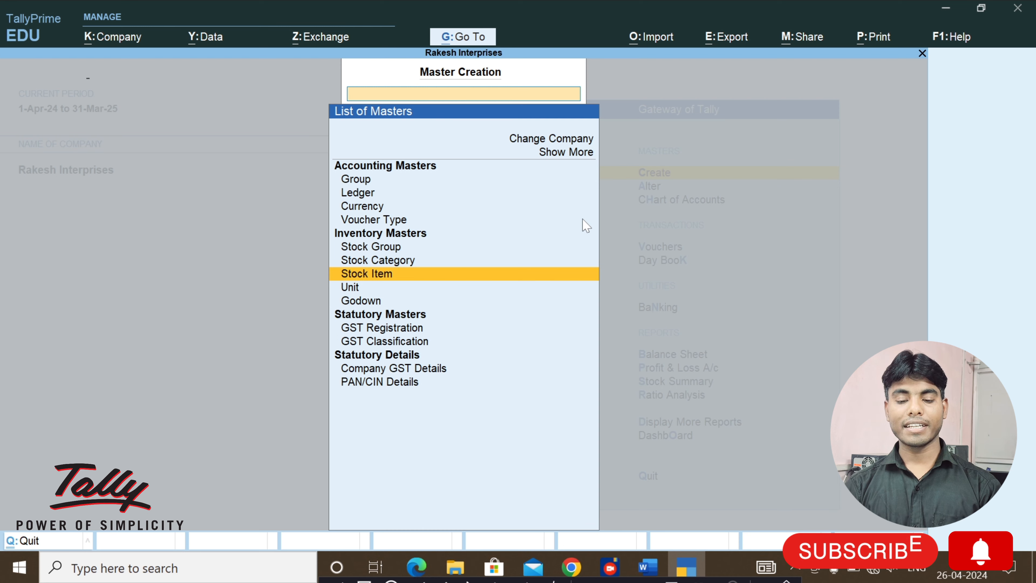
pyautogui.press('Return')
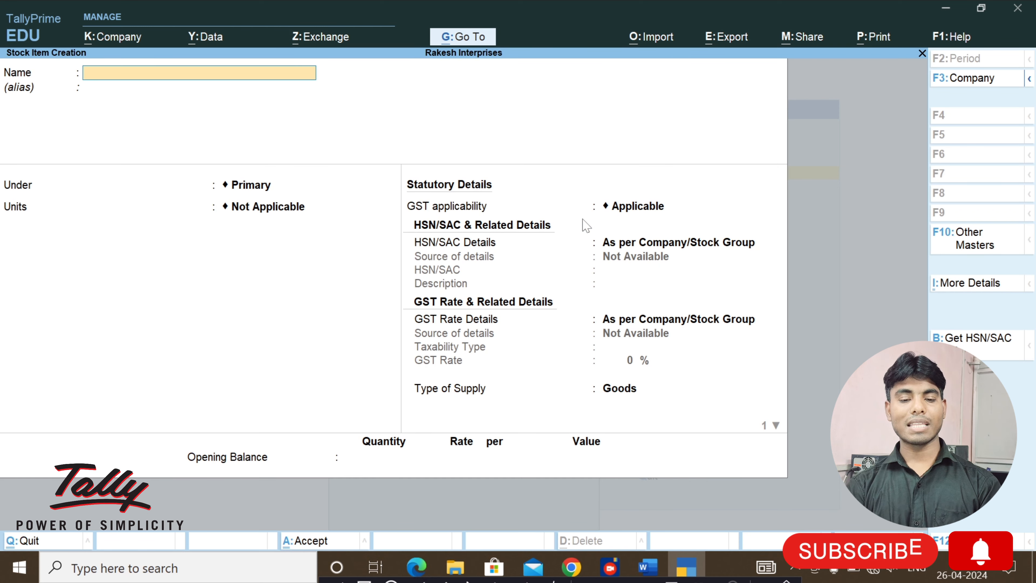
pyautogui.write('Sa')
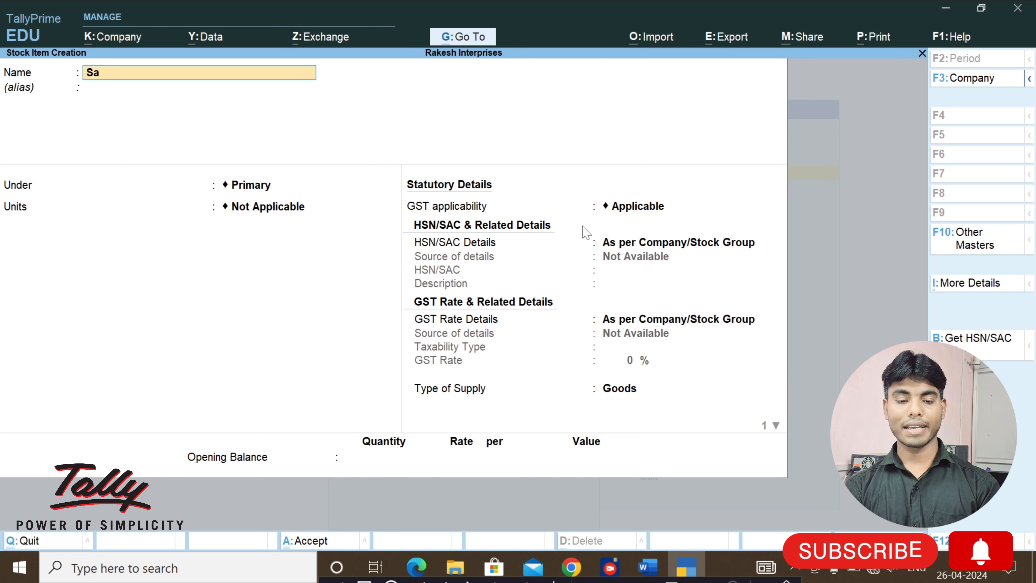
pyautogui.write('msung')
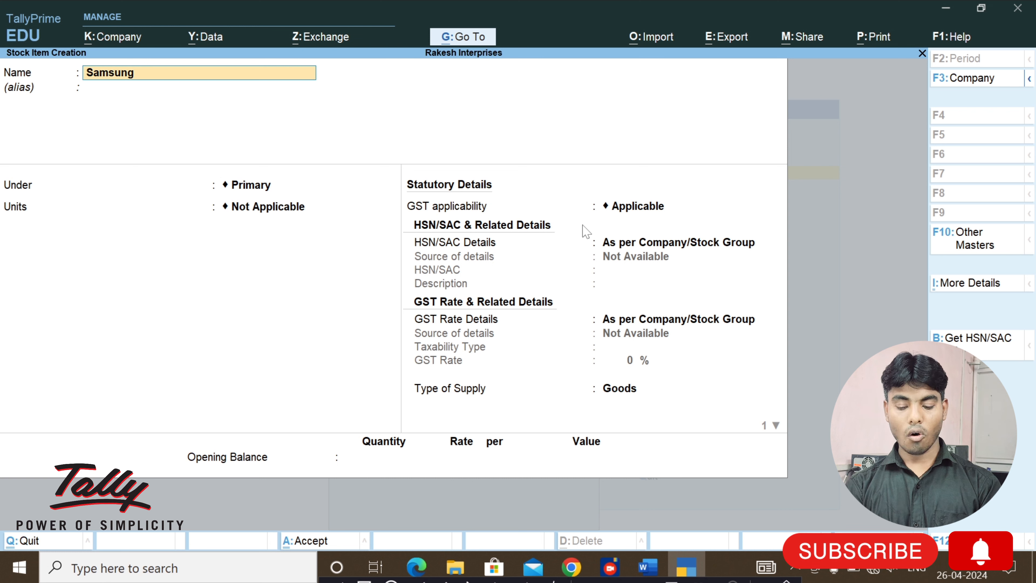
pyautogui.write('F54')
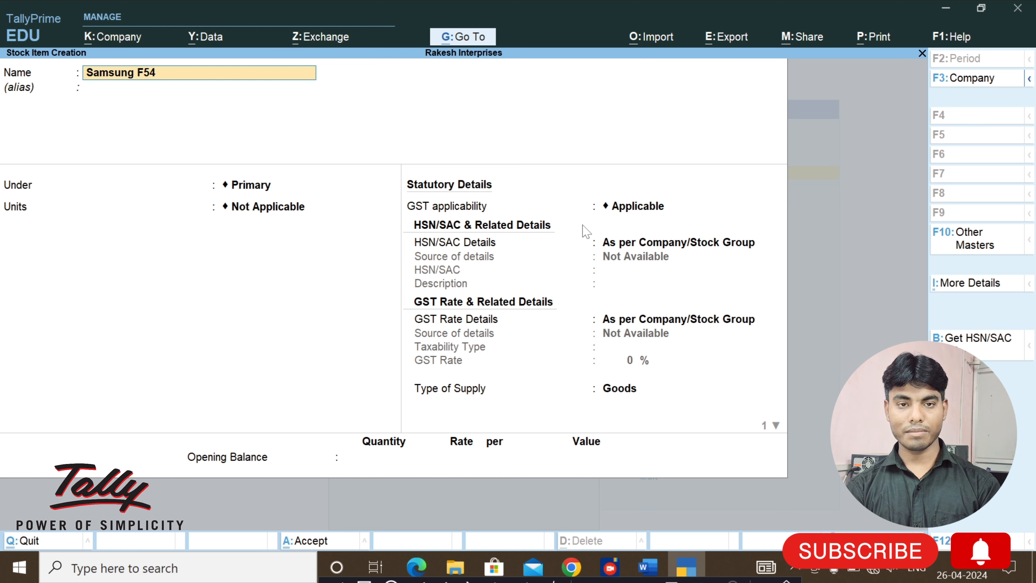
pyautogui.press('Return')
pyautogui.press('Return')
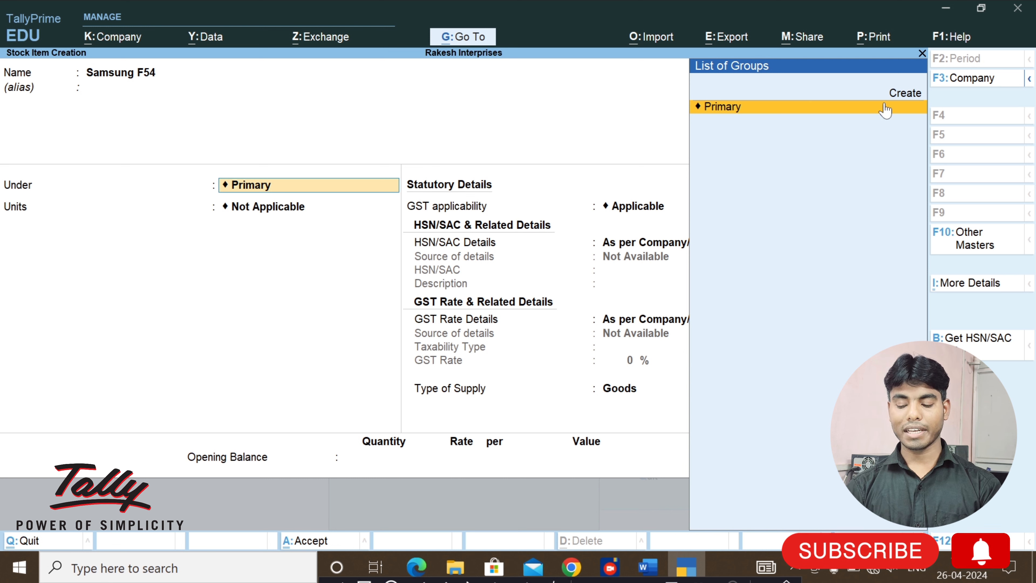
# Create a stock group named Mobile under Primary and use it as the group of the Samsung F54 item
pyautogui.press('Up')
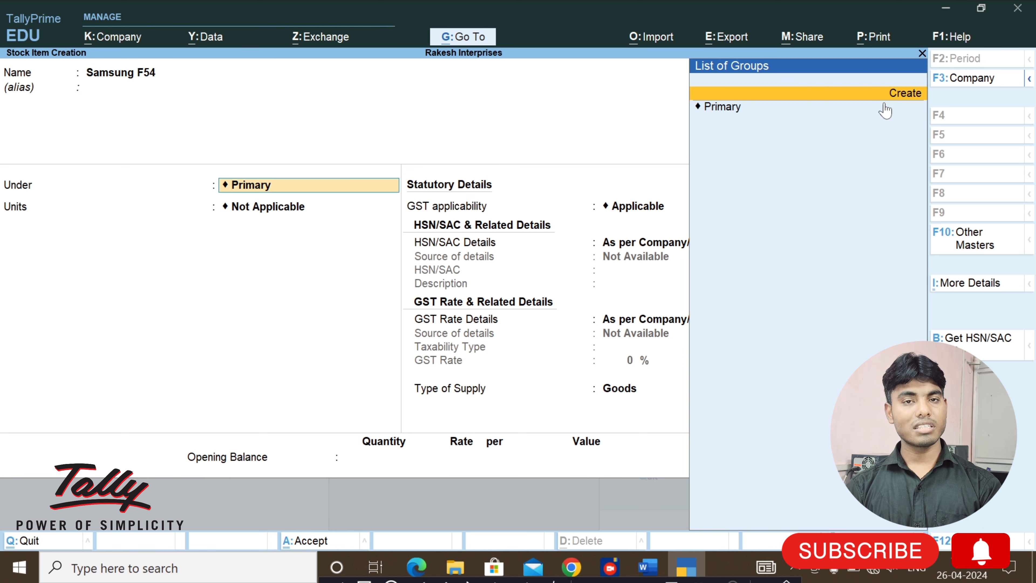
pyautogui.press('Return')
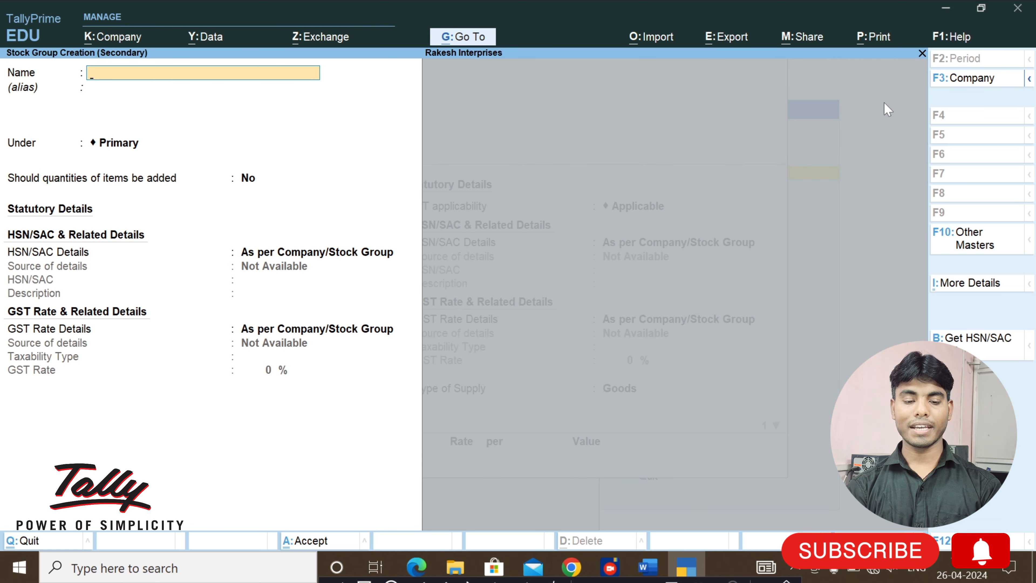
pyautogui.write('Mobile')
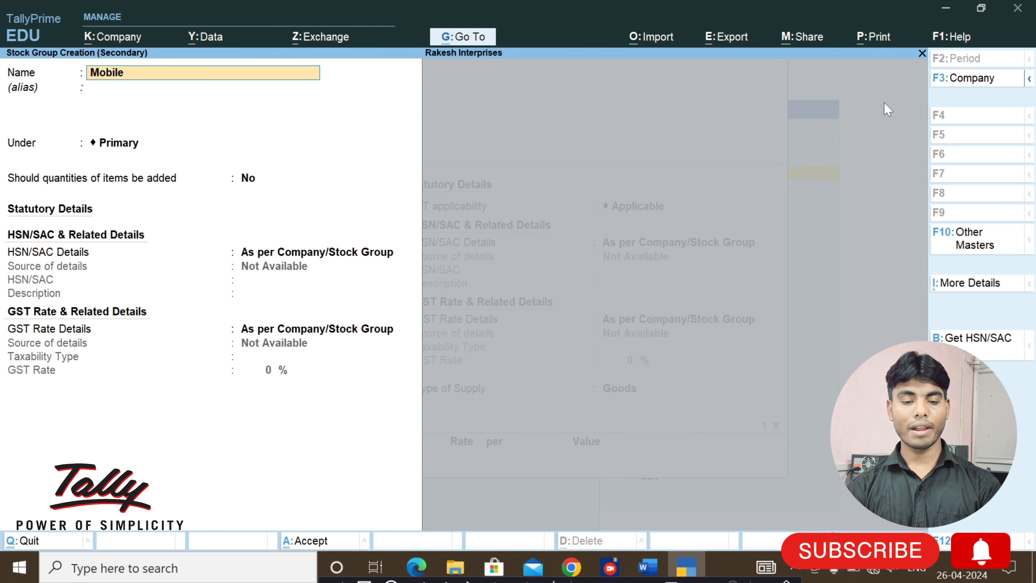
pyautogui.press('Return')
pyautogui.press('Return')
pyautogui.press('Return')
pyautogui.press('Return')
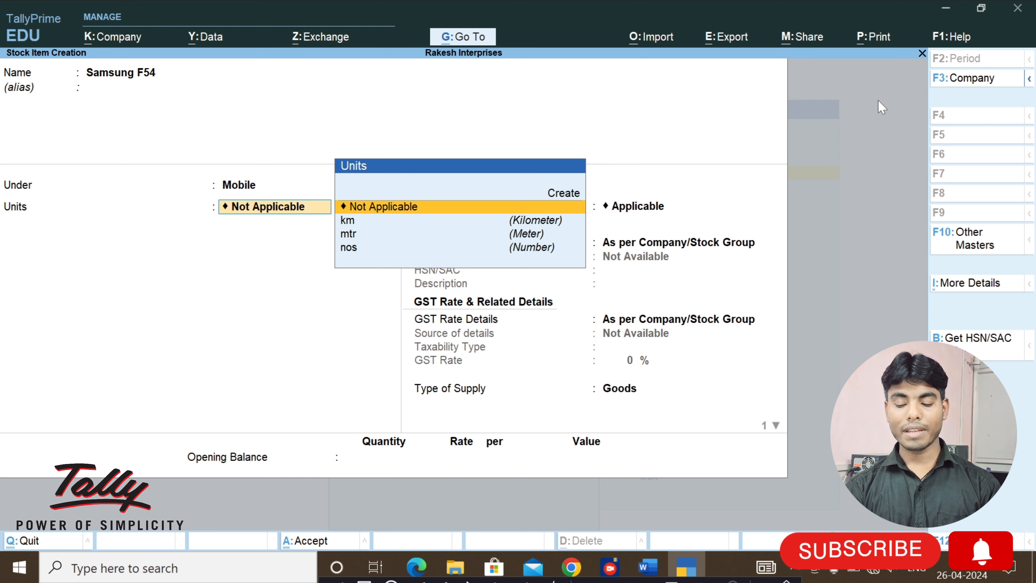
# Open the stock item configuration and set Show more configurations to Yes
pyautogui.press('F12')
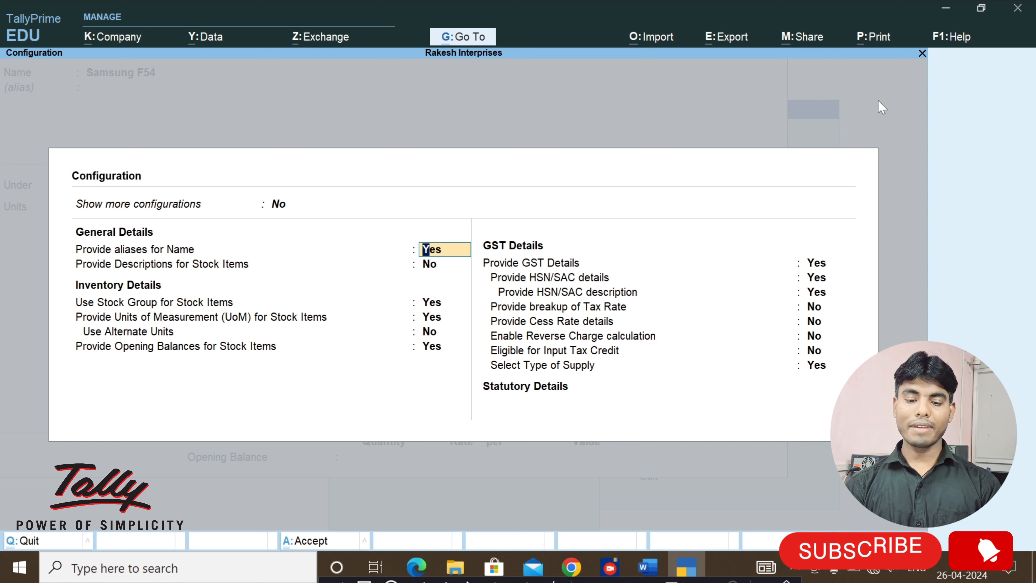
pyautogui.press('Up')
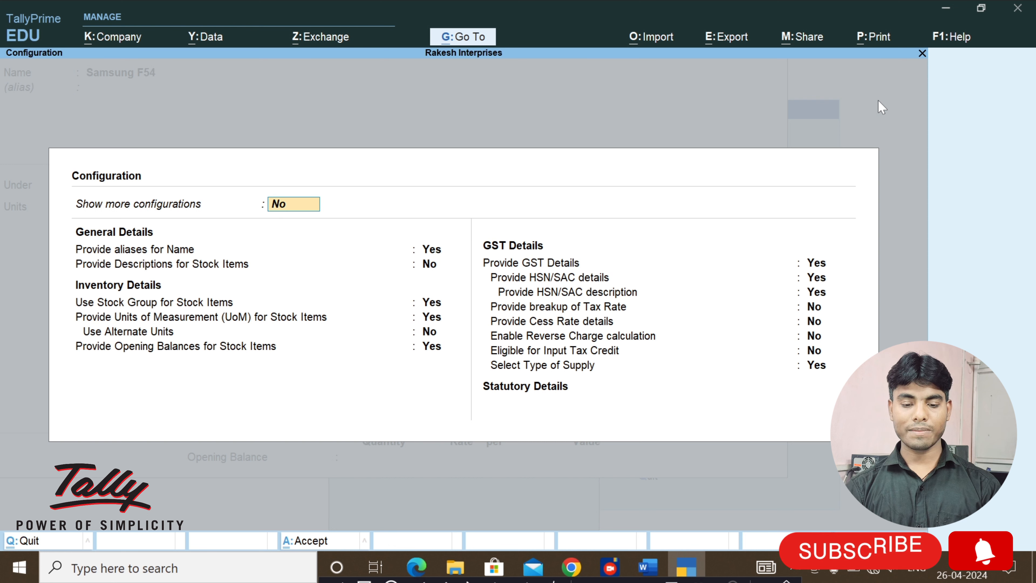
pyautogui.write('y')
pyautogui.press('Return')
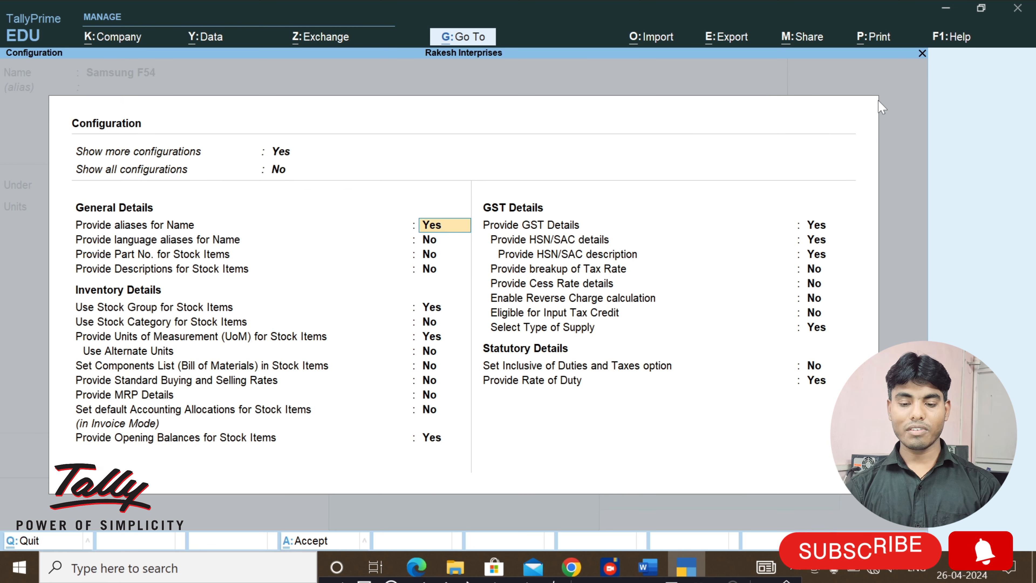
# Set Use Stock Category for Stock Items to Yes and save the configuration
pyautogui.press('Return')
pyautogui.press('Return')
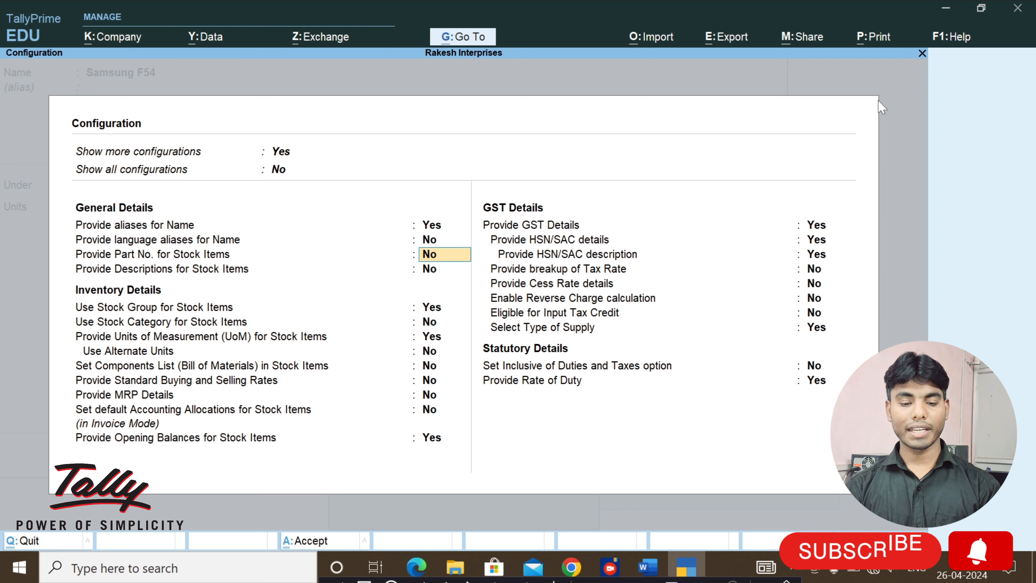
pyautogui.press('Return')
pyautogui.press('Return')
pyautogui.press('Return')
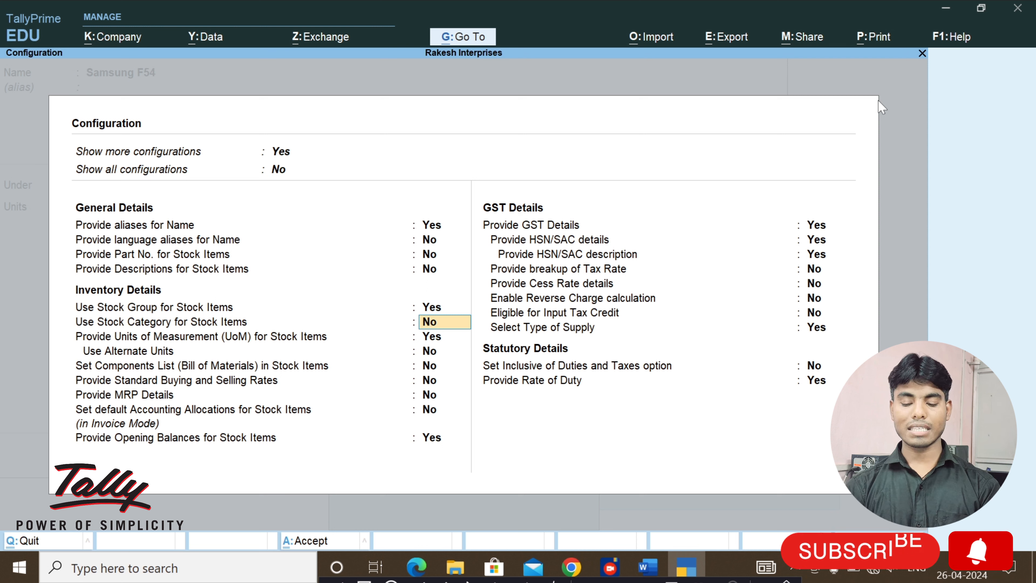
pyautogui.write('ye')
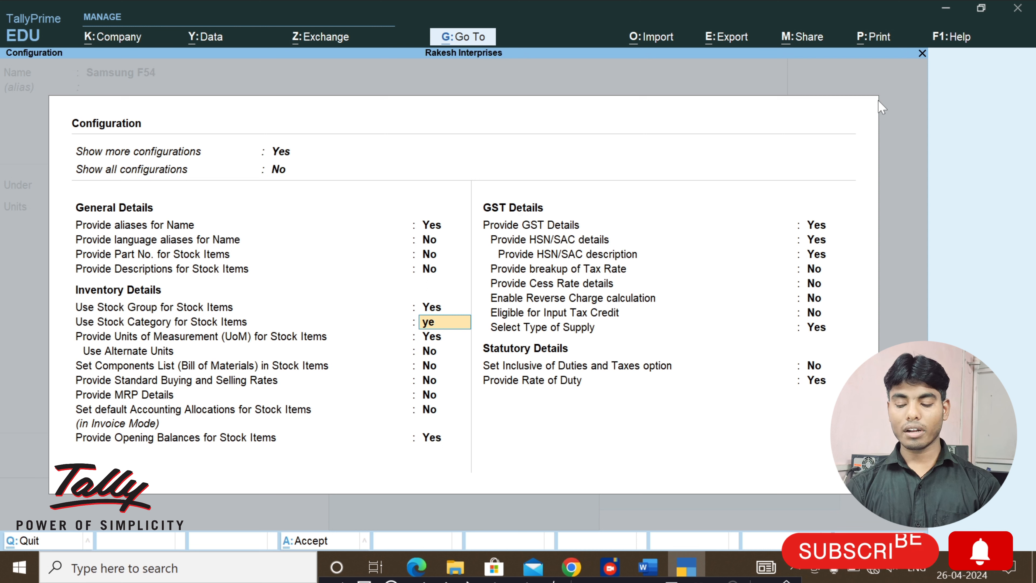
pyautogui.press('Return')
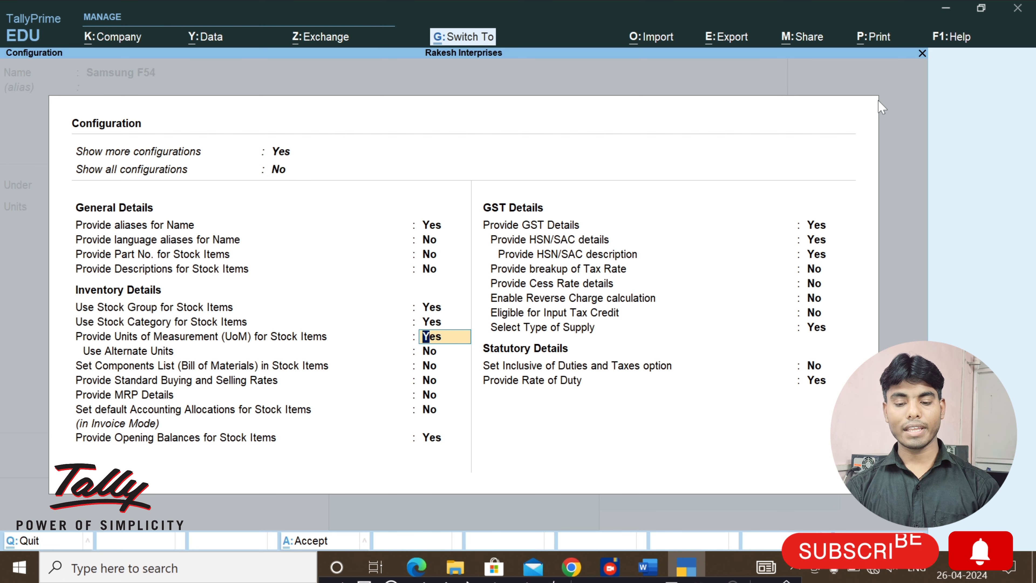
pyautogui.hotkey('ctrl', 'a')
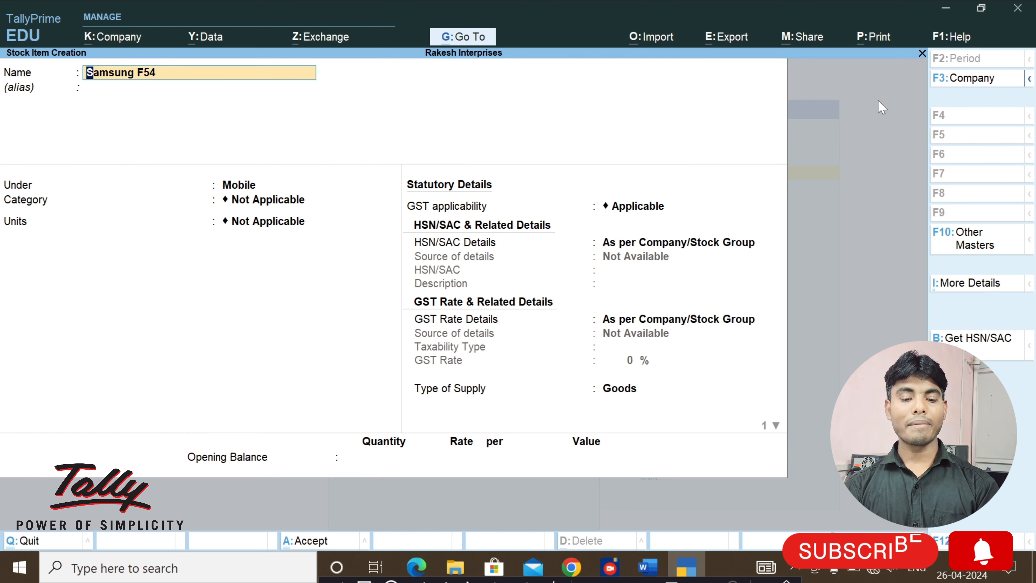
# Set the category of the Samsung F54 item to Andriod and its unit to nos
pyautogui.press('Return')
pyautogui.press('Return')
pyautogui.press('Return')
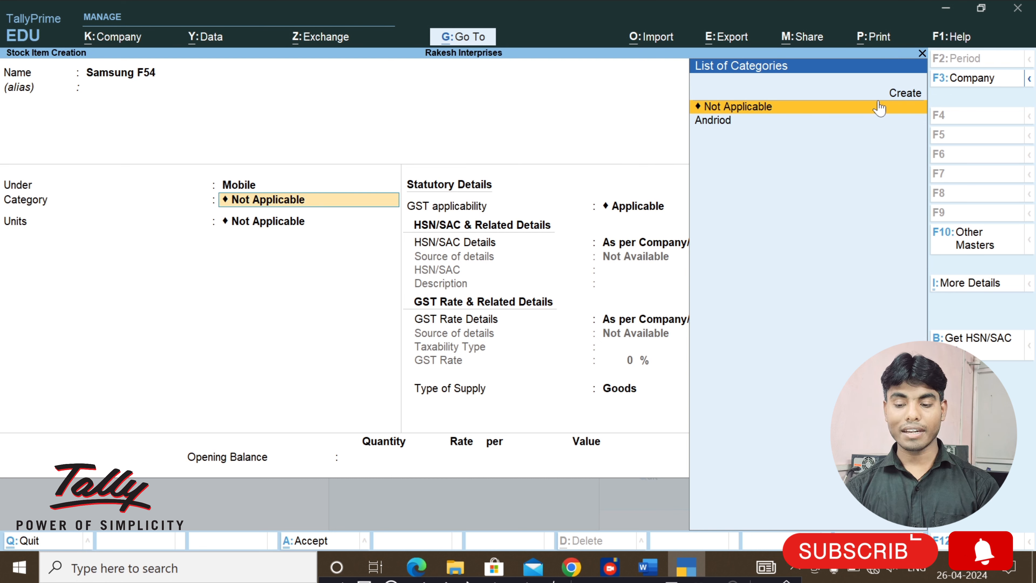
pyautogui.press('Down')
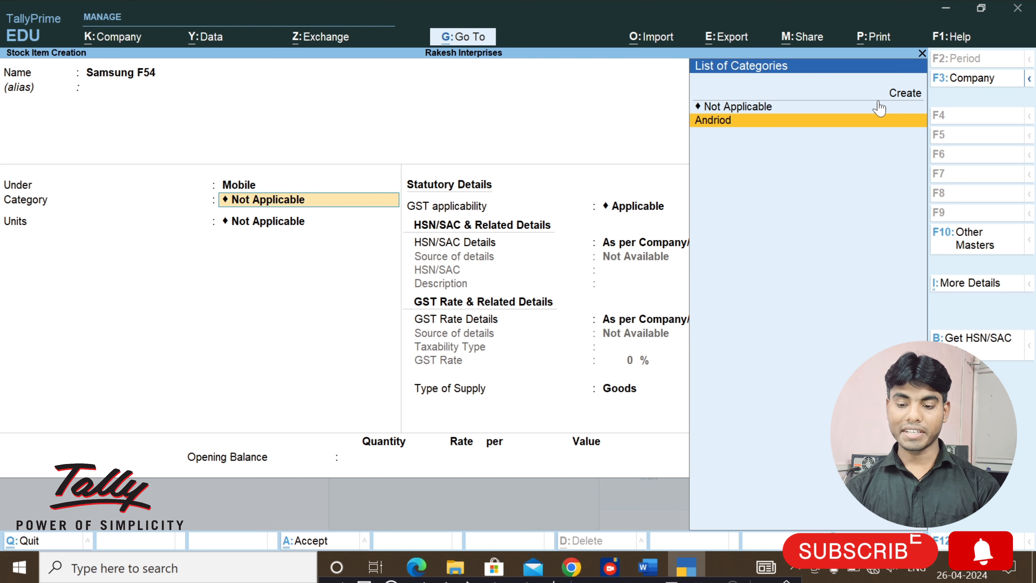
pyautogui.press('Return')
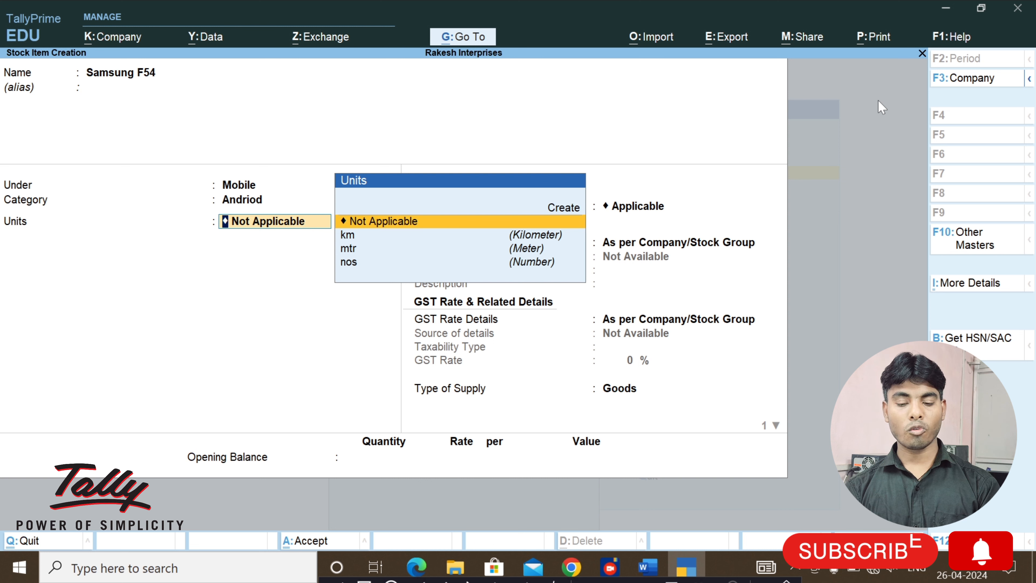
pyautogui.press('Down')
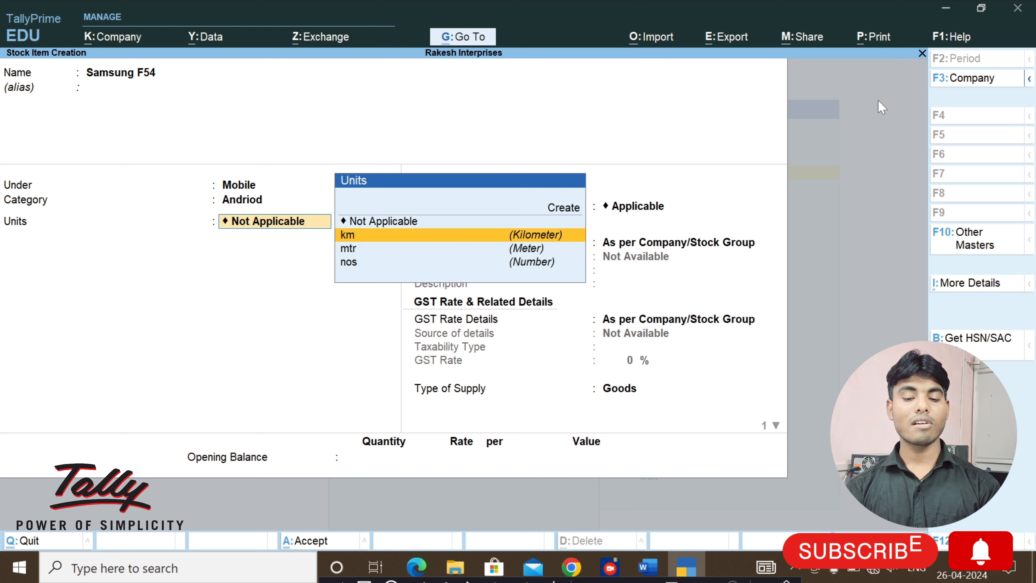
pyautogui.press('Down')
pyautogui.press('Down')
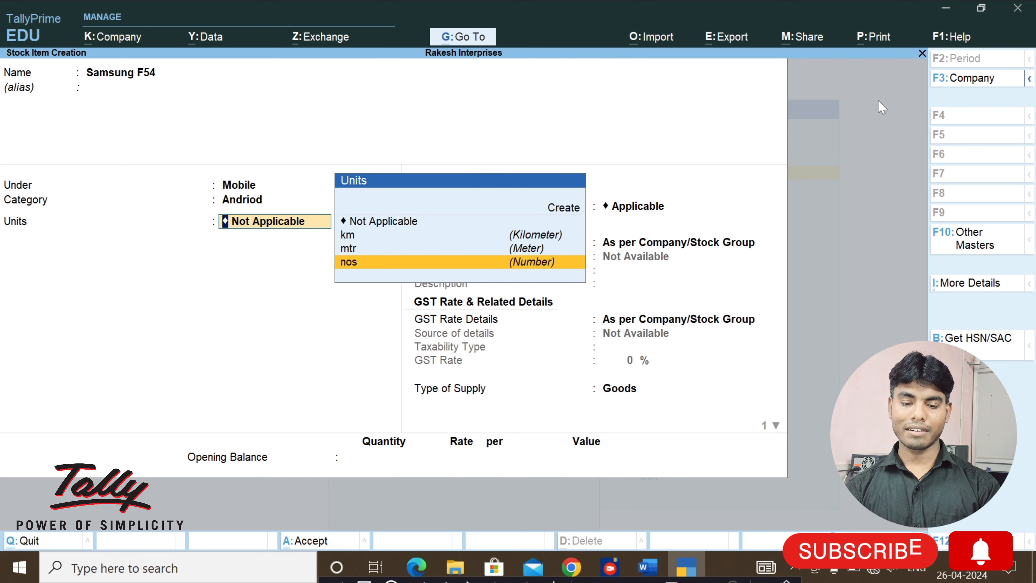
pyautogui.press('Return')
# Keep the default GST details and Goods as the supply type, and enter an opening balance quantity of 10
pyautogui.press('Return')
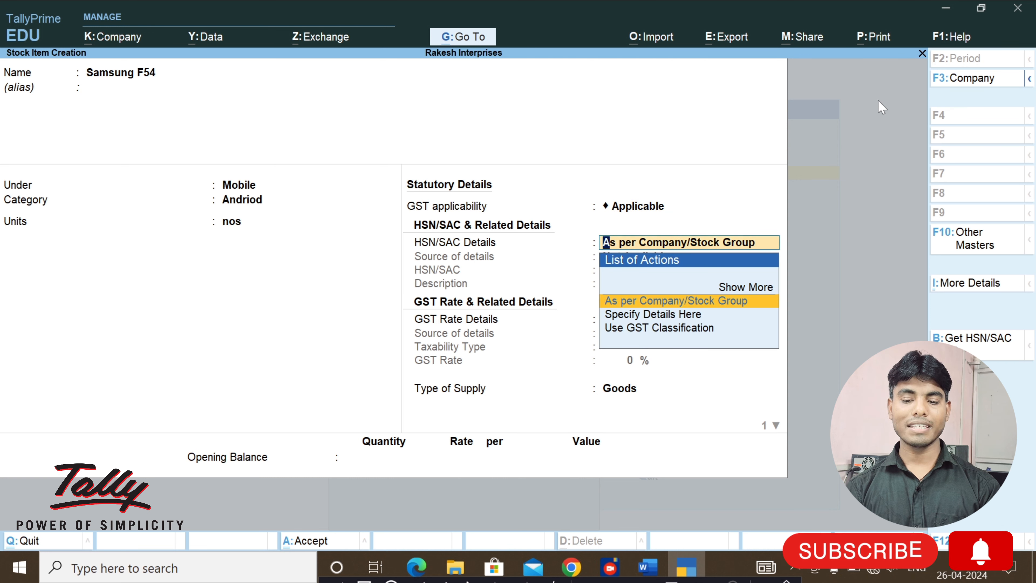
pyautogui.press('Return')
pyautogui.press('Return')
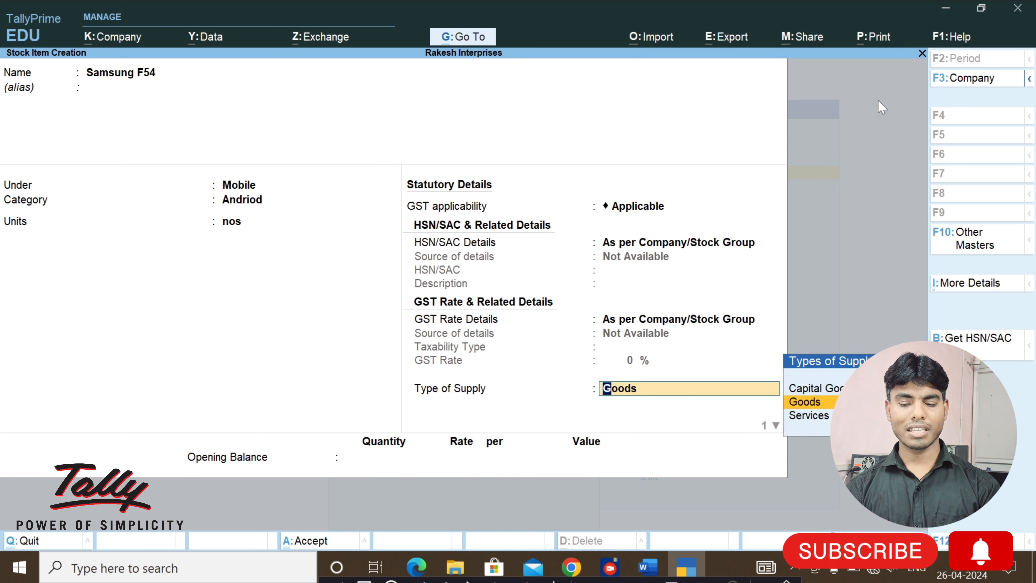
pyautogui.press('Return')
pyautogui.press('Return')
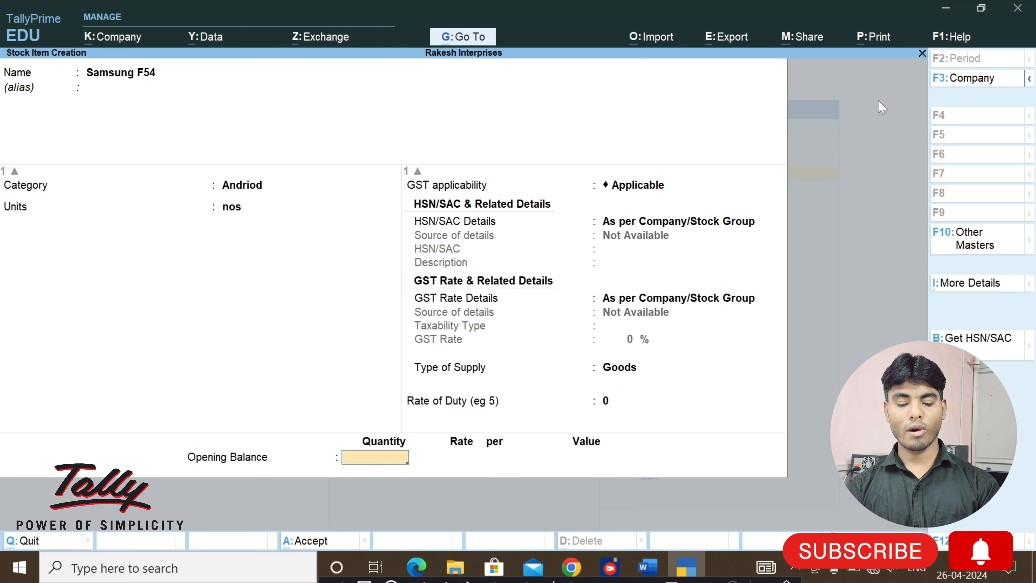
pyautogui.write('10')
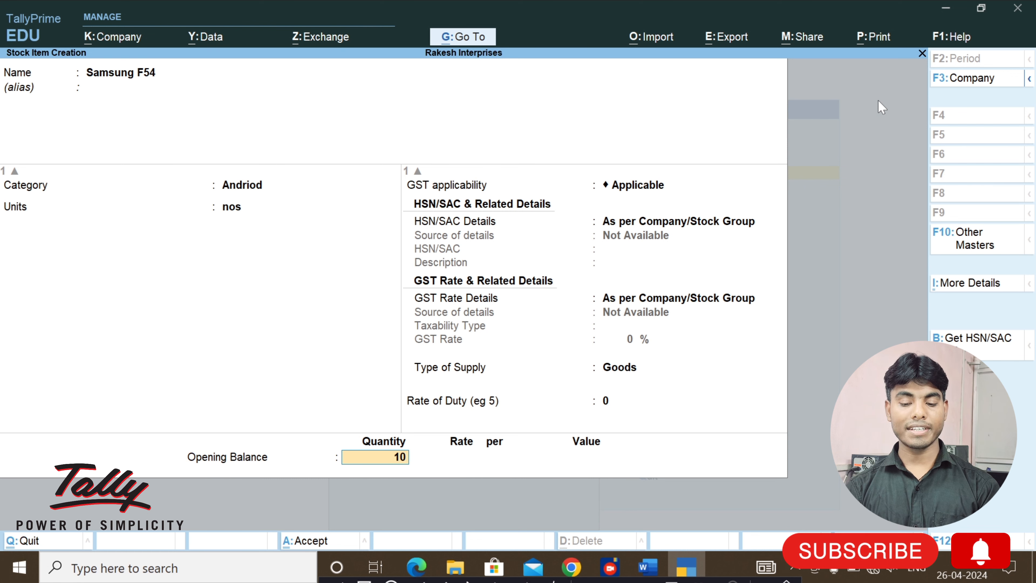
pyautogui.press('Return')
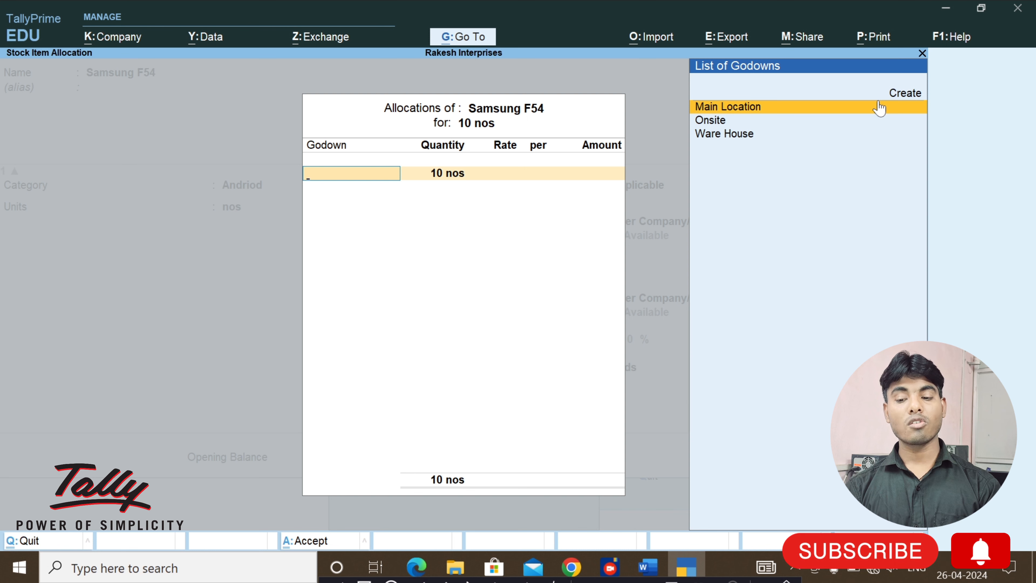
# Allocate 8 nos of the Samsung F54 opening stock to the Onsite godown at a rate of 24499
pyautogui.press('Down')
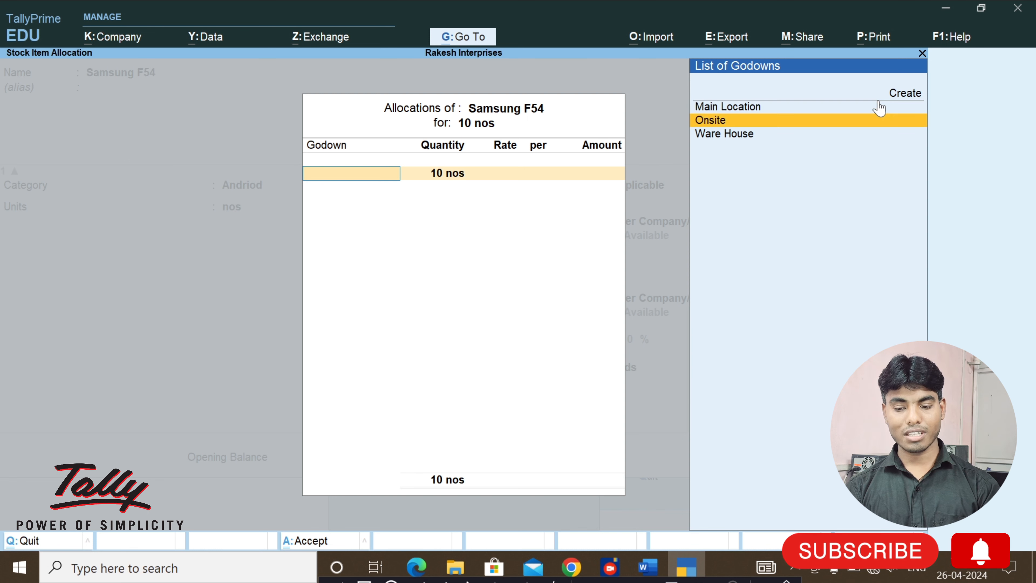
pyautogui.press('Return')
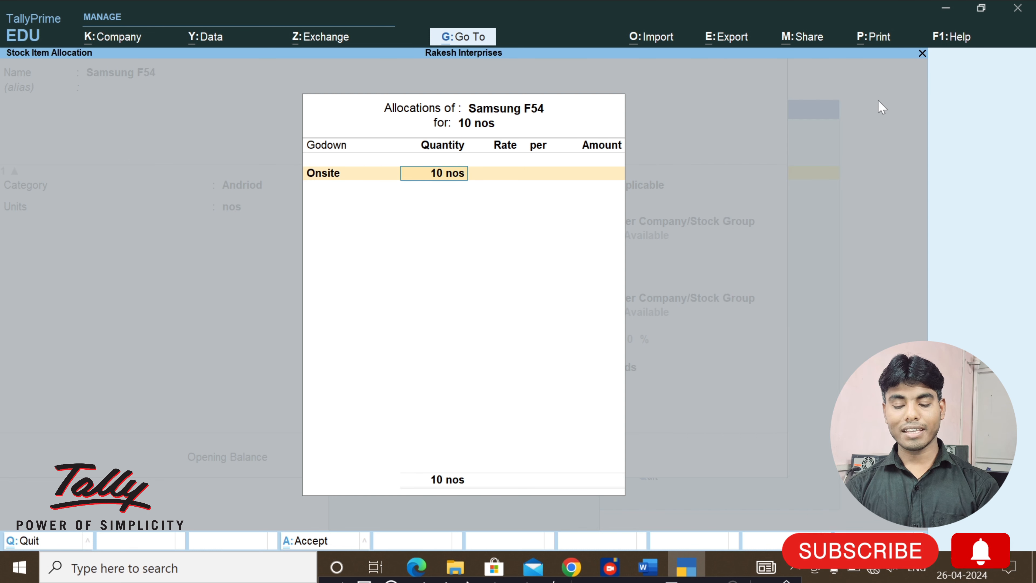
pyautogui.write('8')
pyautogui.press('Return')
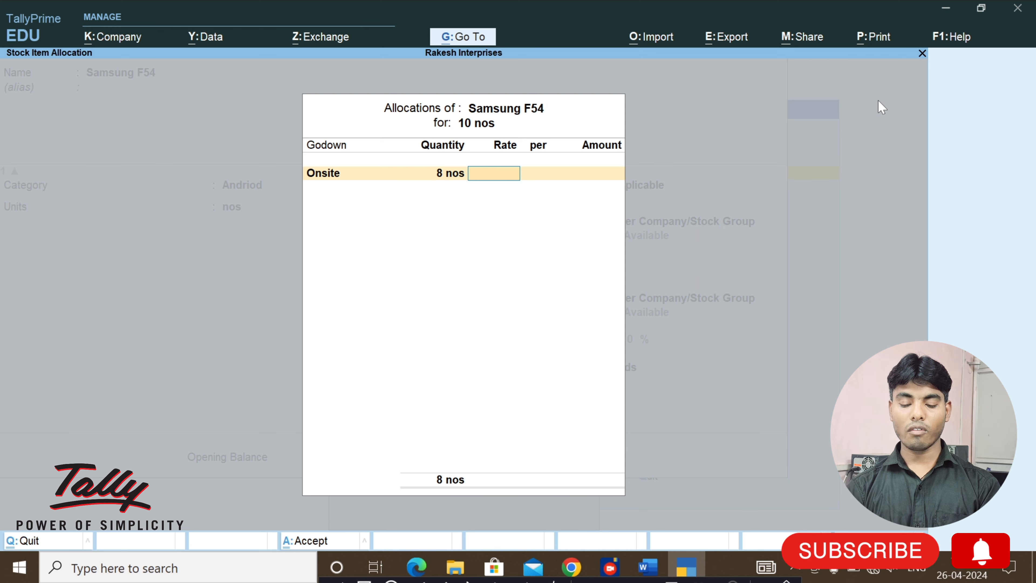
pyautogui.write('24')
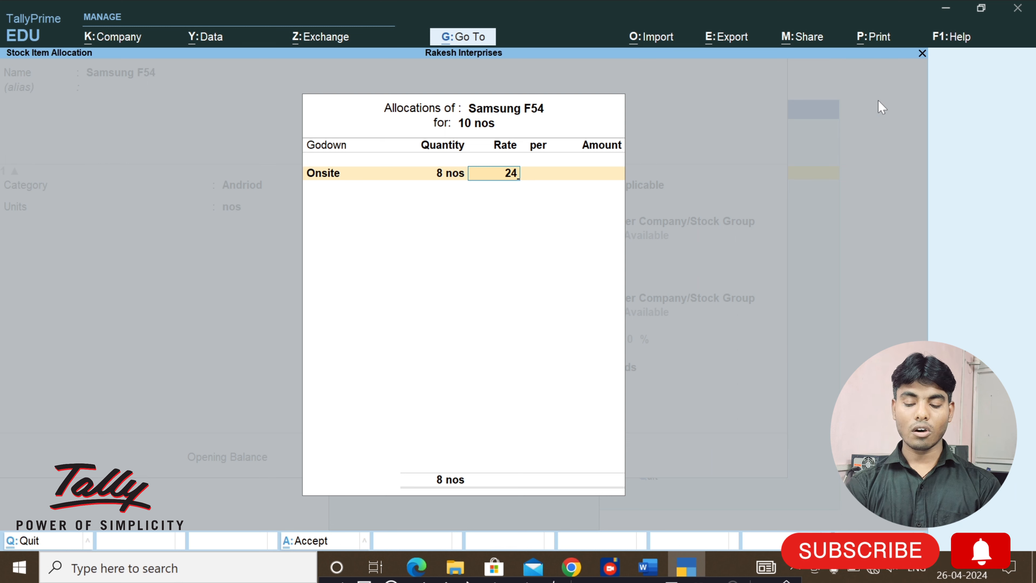
pyautogui.write('4')
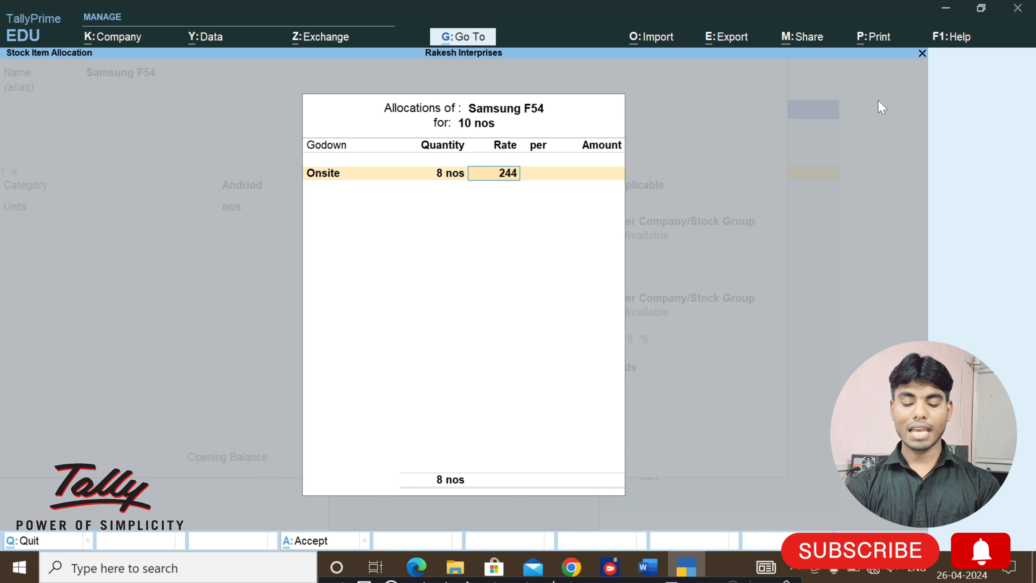
pyautogui.write('99')
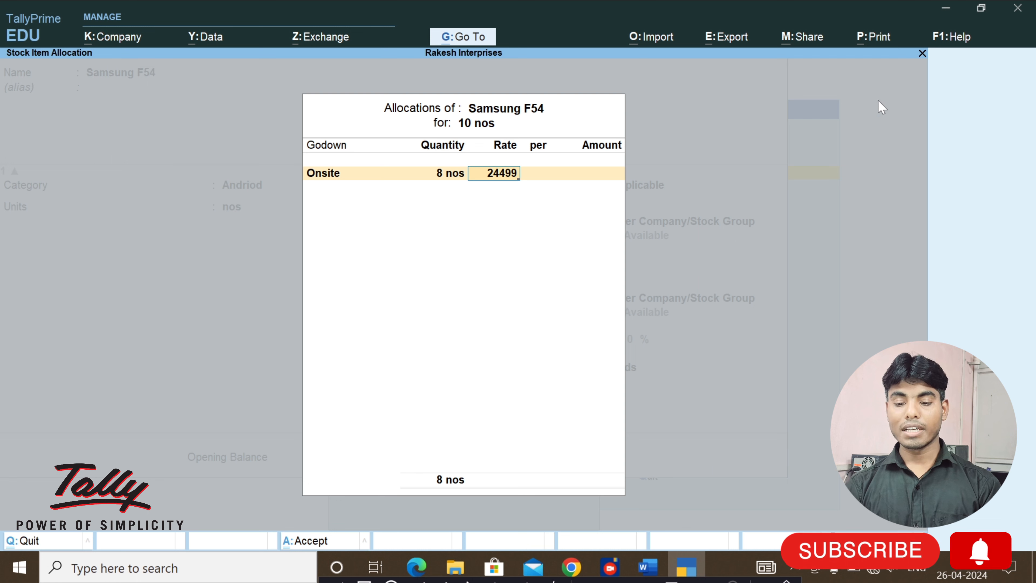
pyautogui.press('Return')
pyautogui.press('Return')
pyautogui.press('Return')
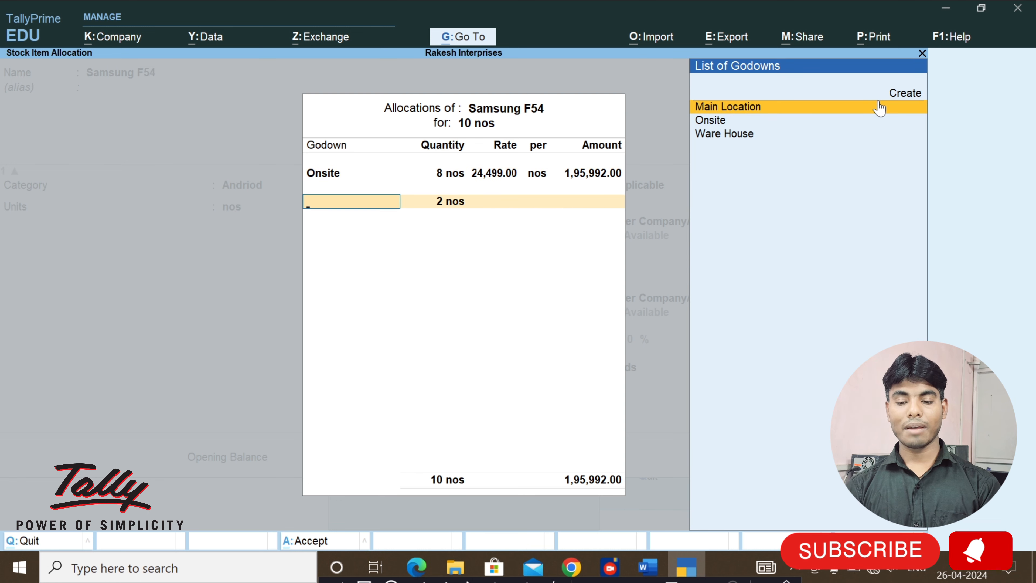
# Allocate the remaining 2 nos to the Ware House godown at a rate of 24499 and finish the allocation
pyautogui.press('Down')
pyautogui.press('Down')
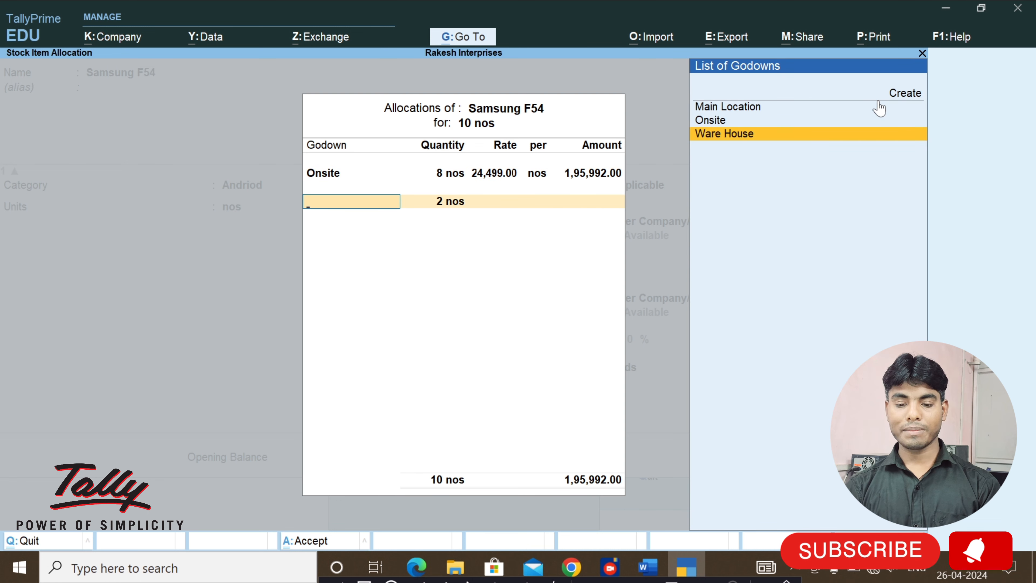
pyautogui.press('Return')
pyautogui.press('Return')
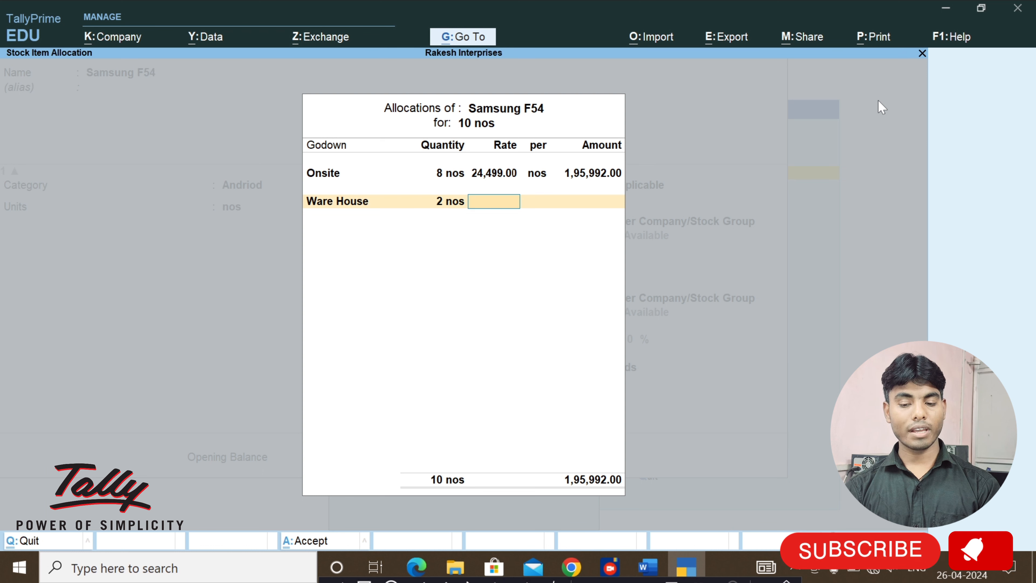
pyautogui.write('244')
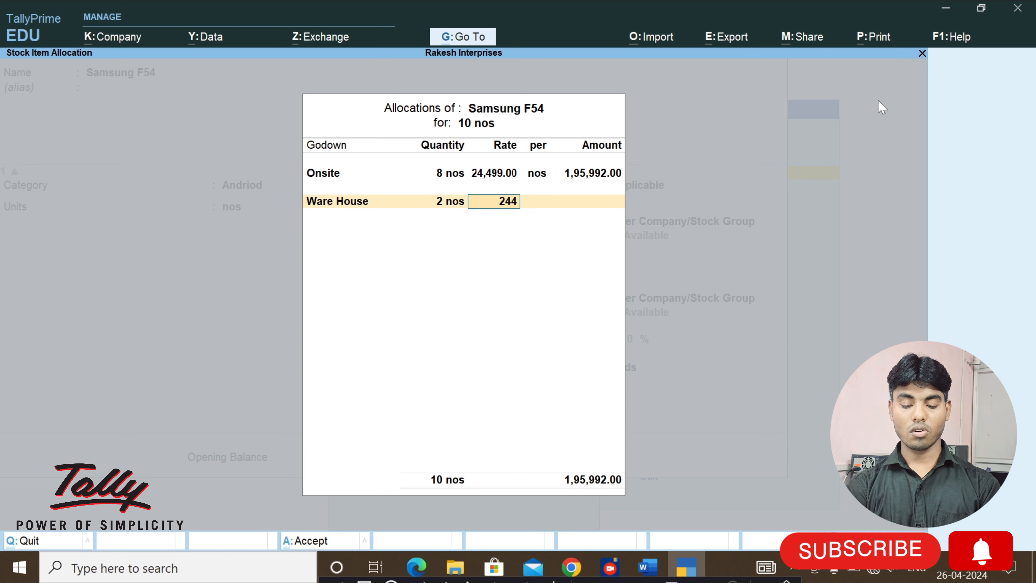
pyautogui.write('99')
pyautogui.press('Return')
pyautogui.press('Return')
pyautogui.press('Return')
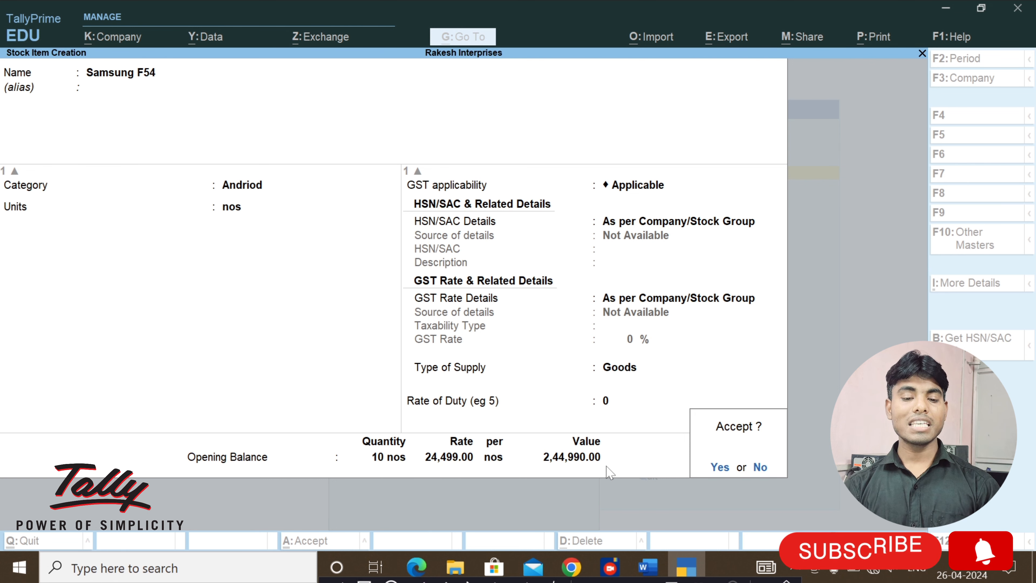
# Save the Samsung F54 stock item and return to the Gateway of Tally
pyautogui.press('Return')
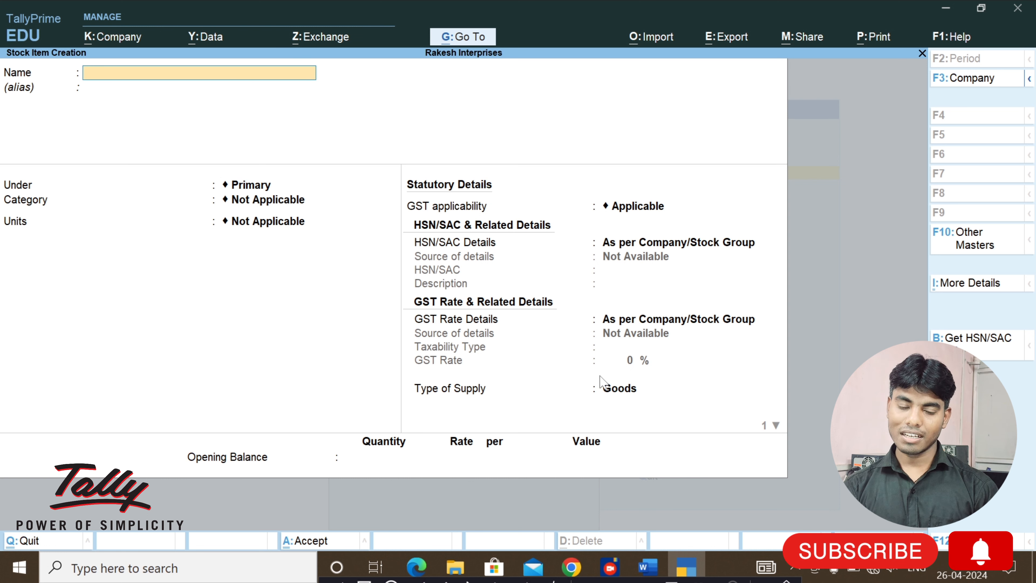
pyautogui.press('Escape')
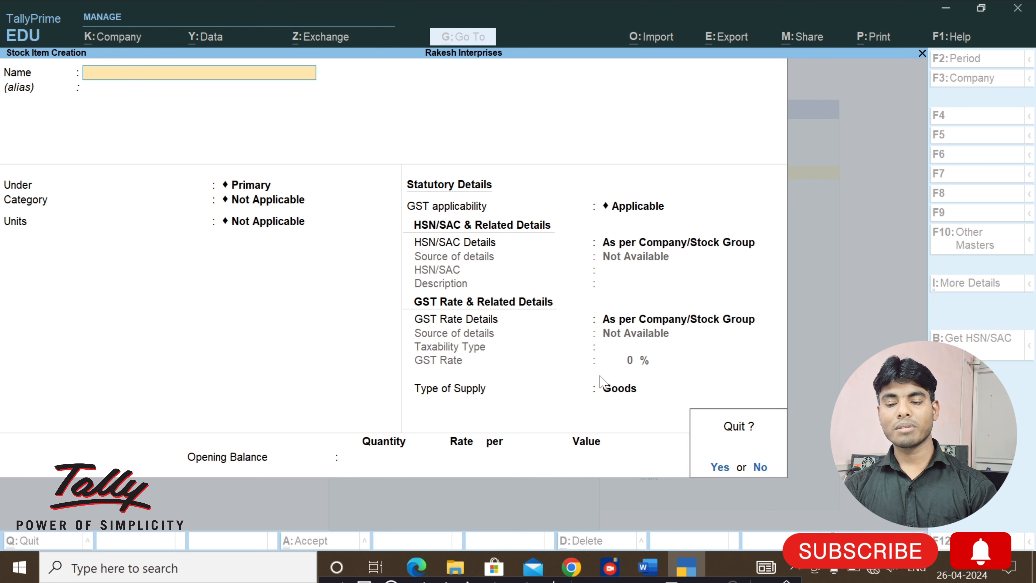
pyautogui.press('y')
pyautogui.press('Escape')
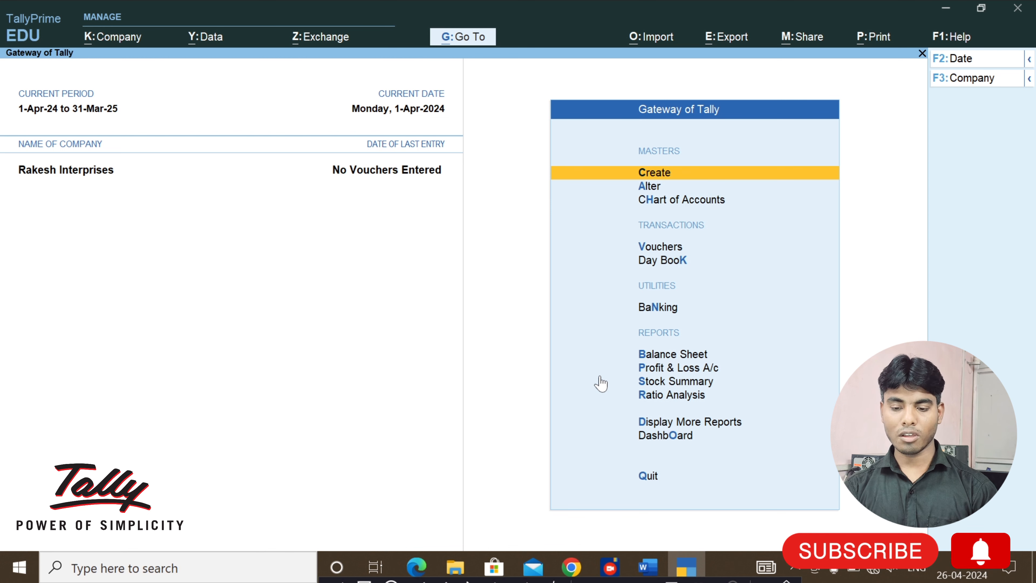
# Open the Samsung F54 stock item for alteration, delete it and return to the Gateway of Tally
pyautogui.press('Down')
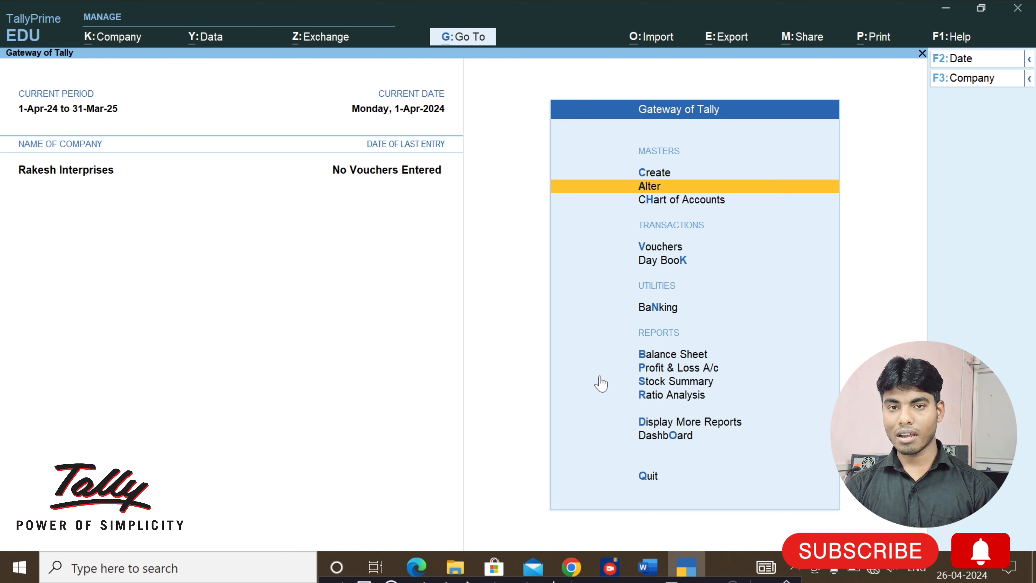
pyautogui.press('Return')
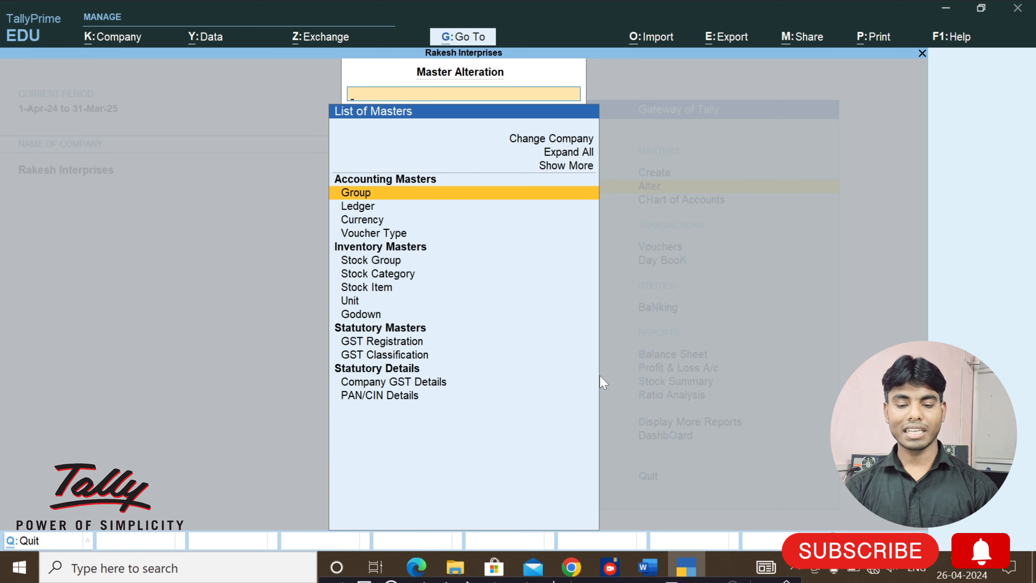
pyautogui.press('Down')
pyautogui.press('Down')
pyautogui.press('Down')
pyautogui.press('Down')
pyautogui.press('Down')
pyautogui.press('Down')
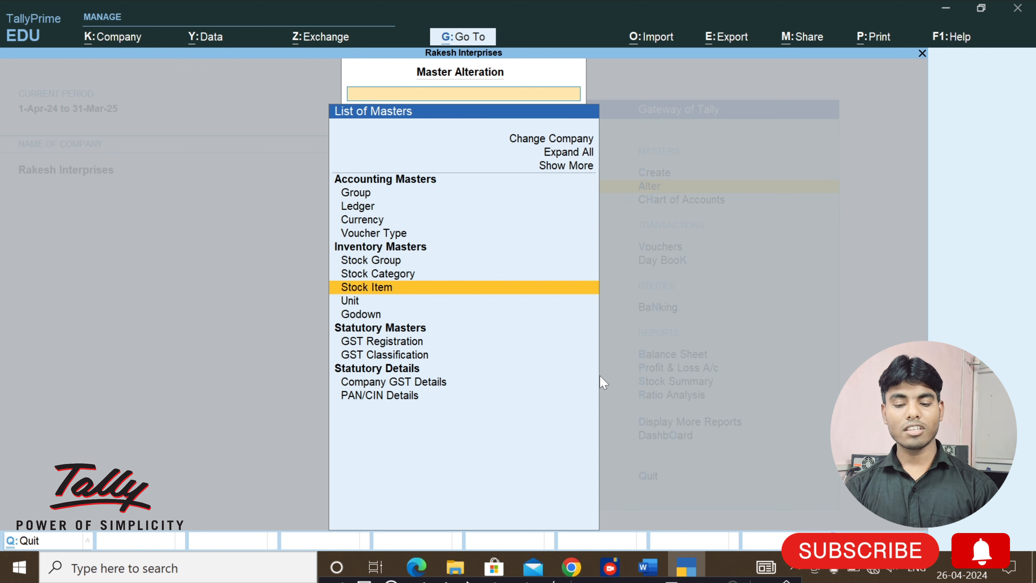
pyautogui.press('Return')
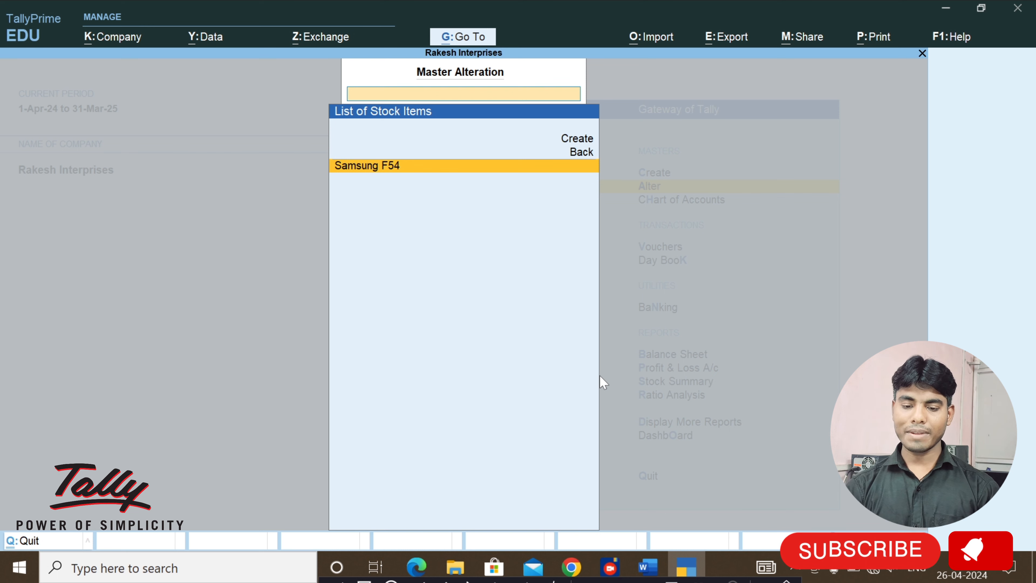
pyautogui.press('Return')
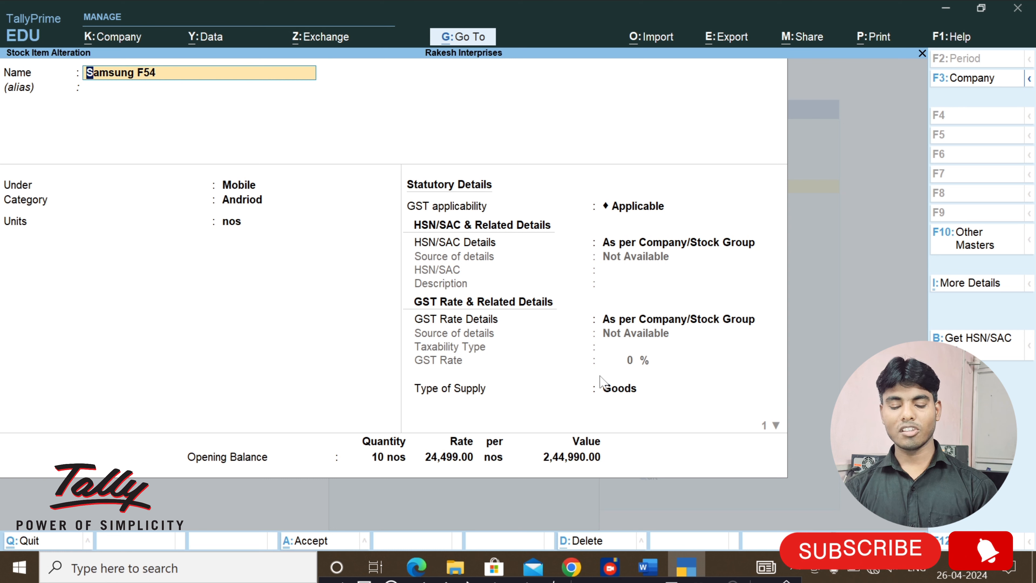
pyautogui.hotkey('alt', 'd')
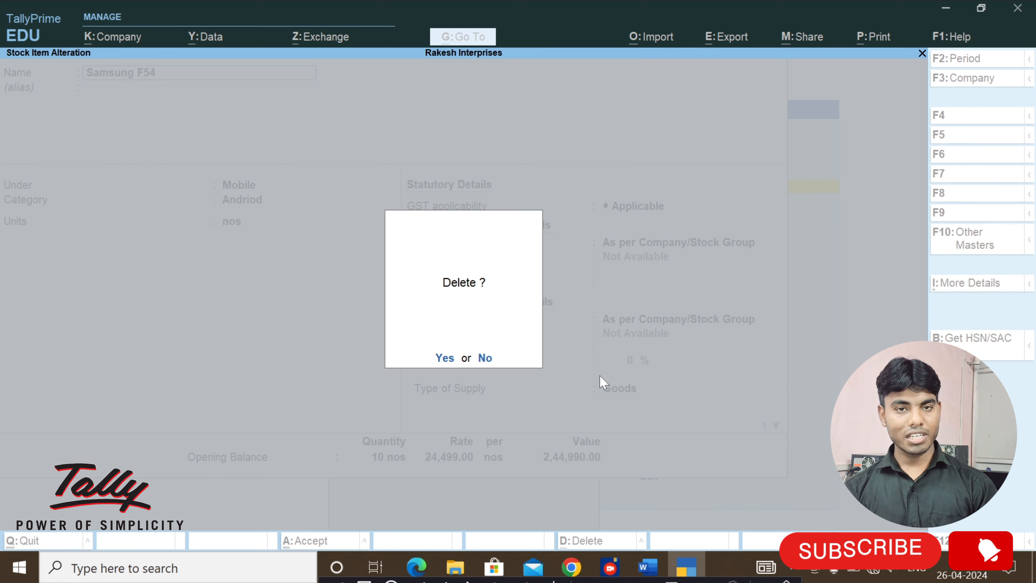
pyautogui.press('y')
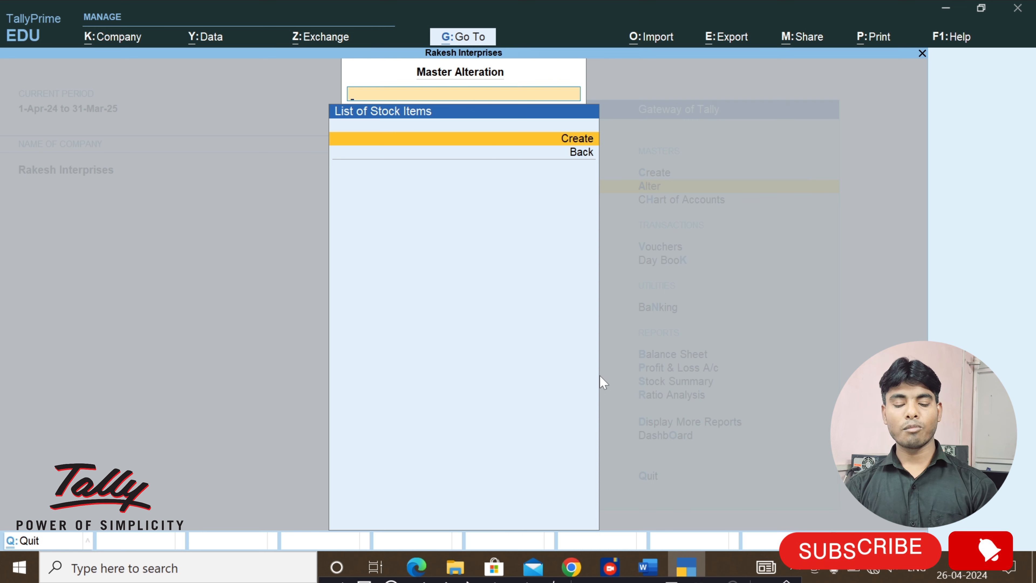
pyautogui.press('Escape')
pyautogui.press('Escape')
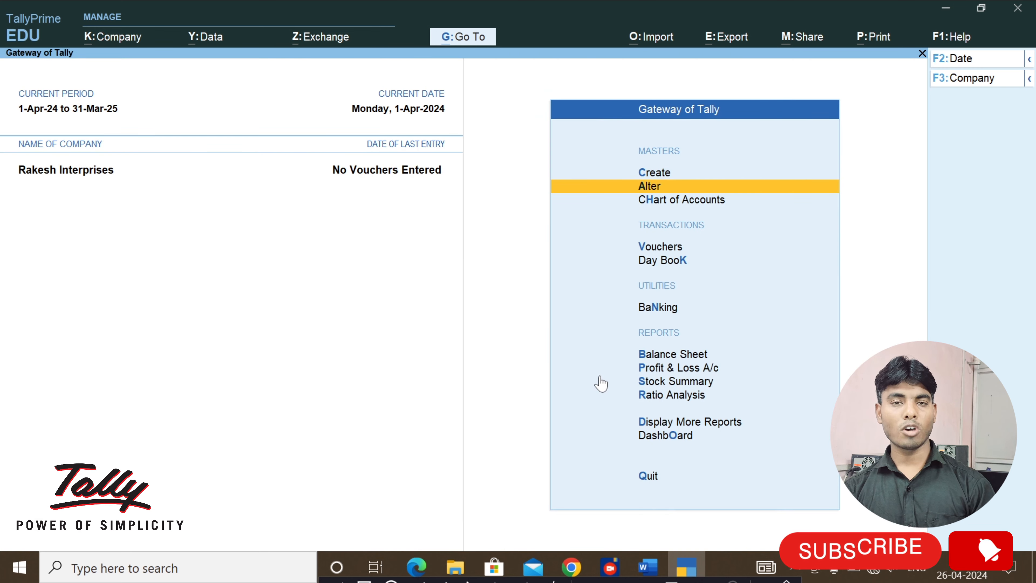